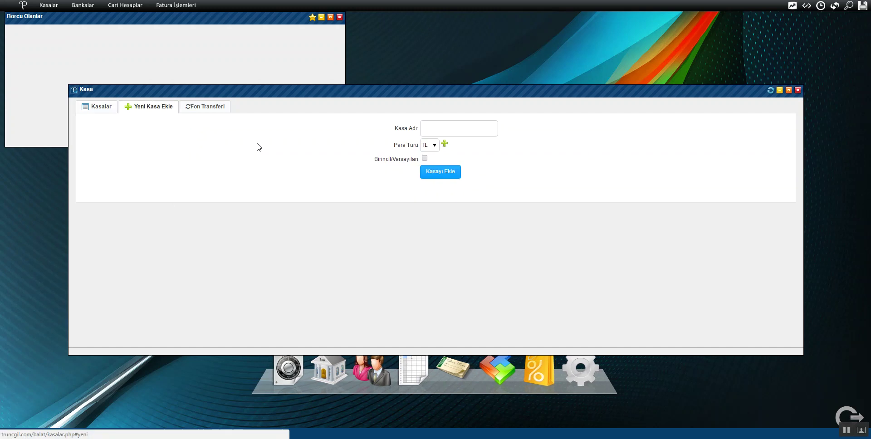
Step: Review the invoice list and the bank account list, closing the open windows
left_click(428, 146)
left_click(405, 154)
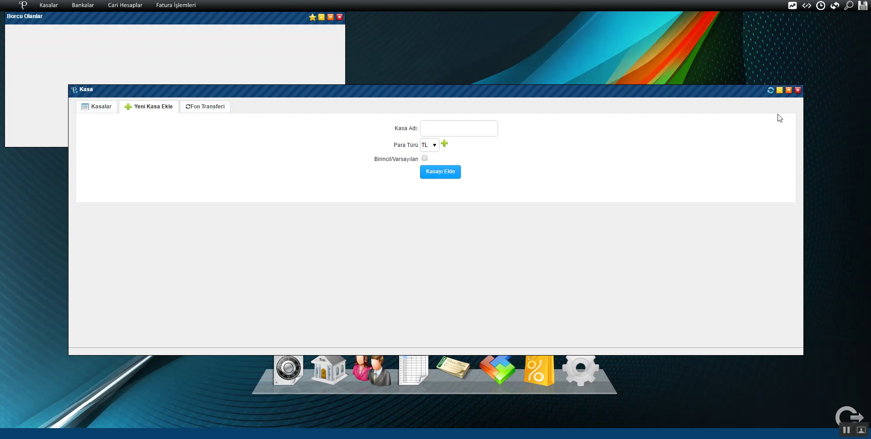
left_click(798, 90)
left_click(798, 91)
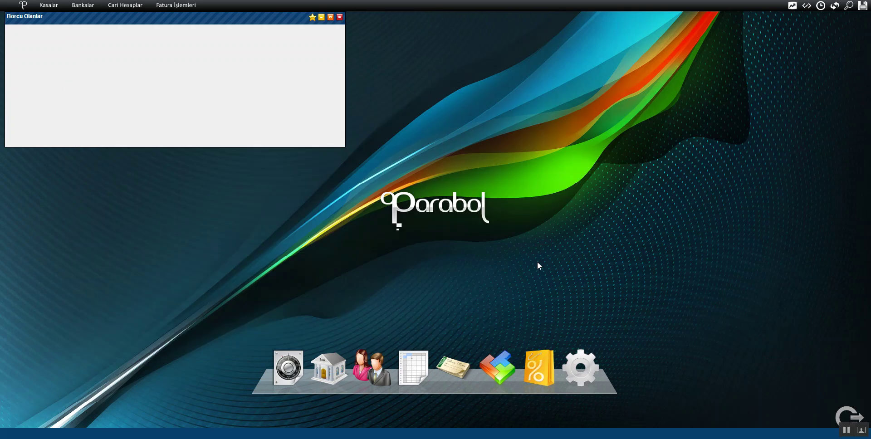
left_click(406, 363)
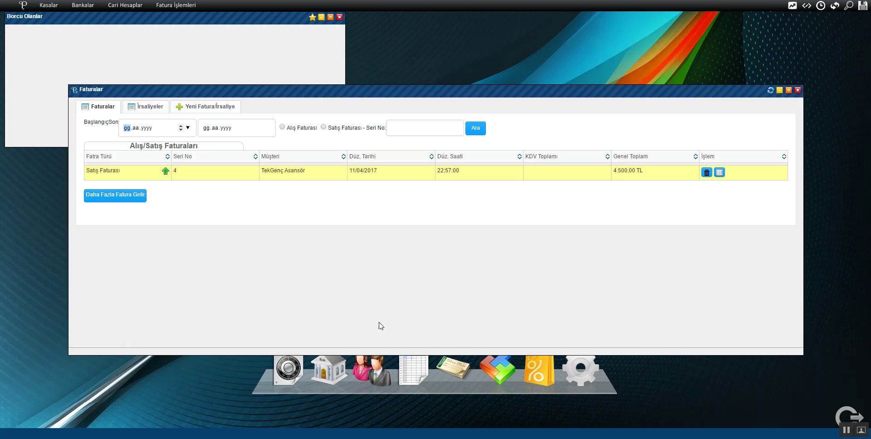
left_click(331, 381)
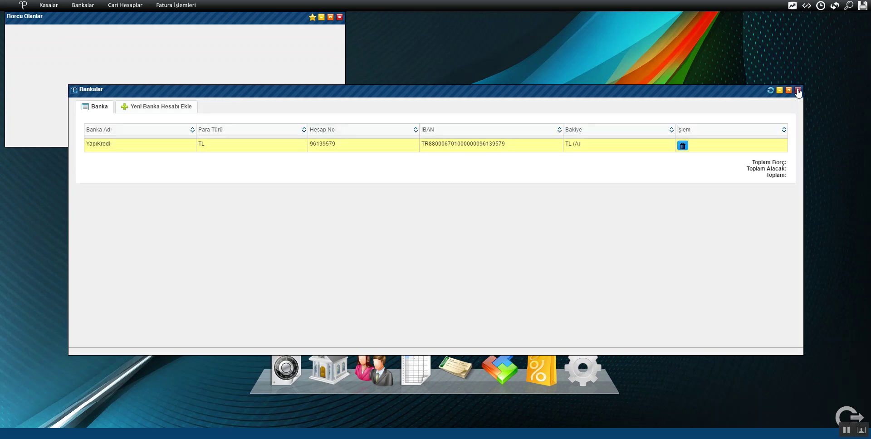
left_click(798, 90)
left_click(797, 91)
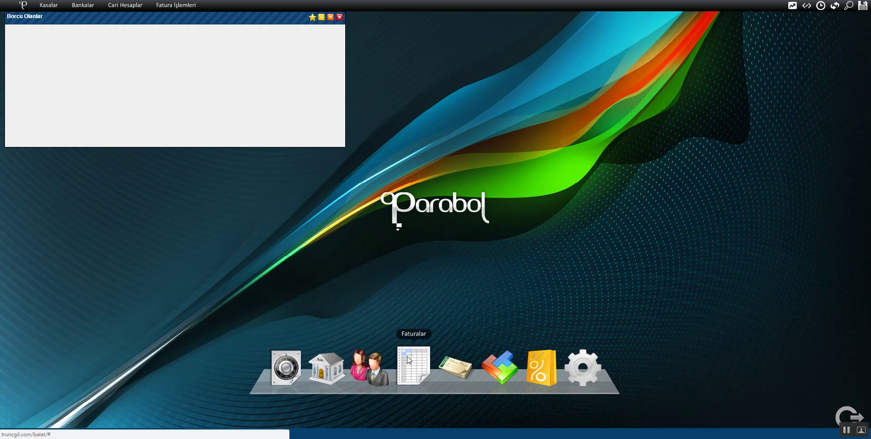
Step: Add a new production product named "Çeşitli" with Adet as its smallest unit
left_click(494, 370)
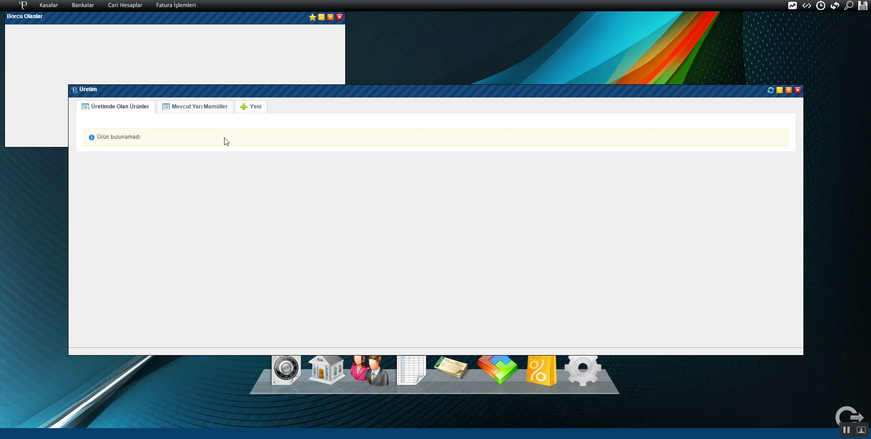
left_click(248, 110)
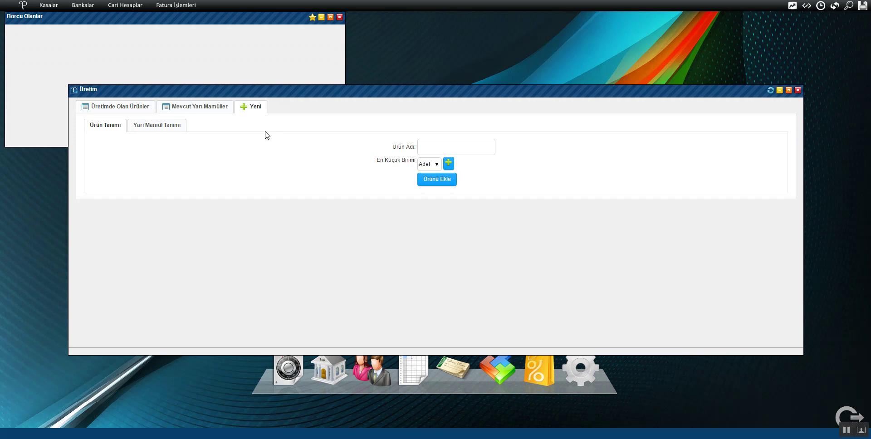
left_click(435, 145)
type("Çeşitli")
left_click(432, 187)
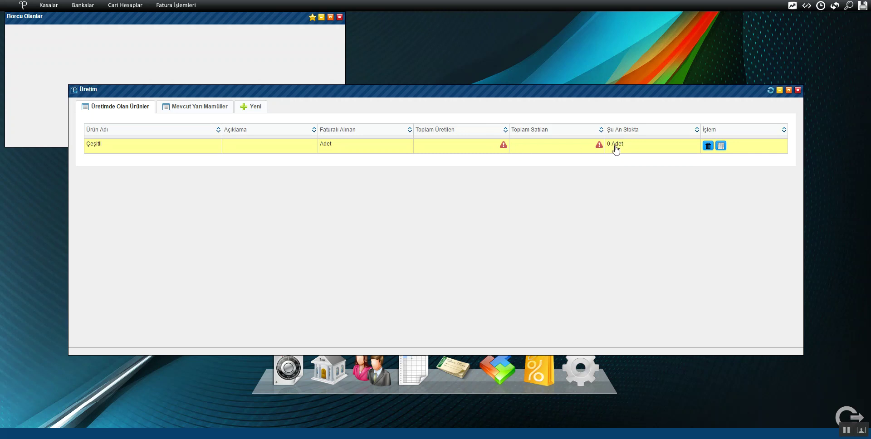
Step: Create a new purchase invoice (Alış Faturası/İrsaliyesi) for Erdem Lastik and proceed to its details
left_click(412, 366)
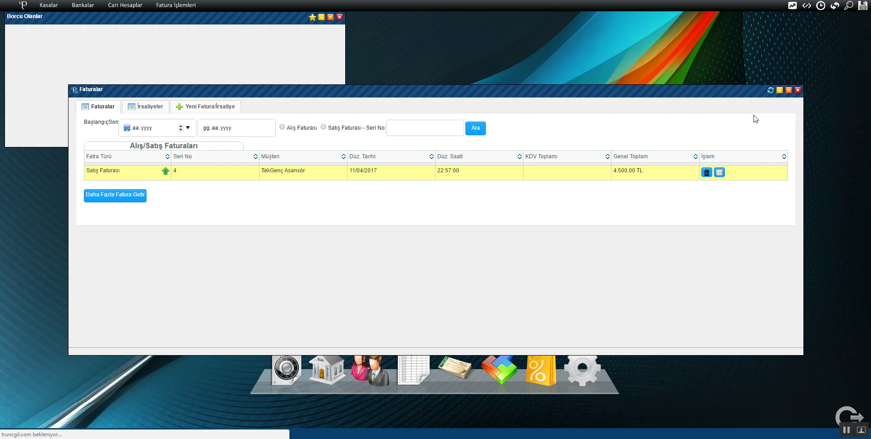
left_click(365, 375)
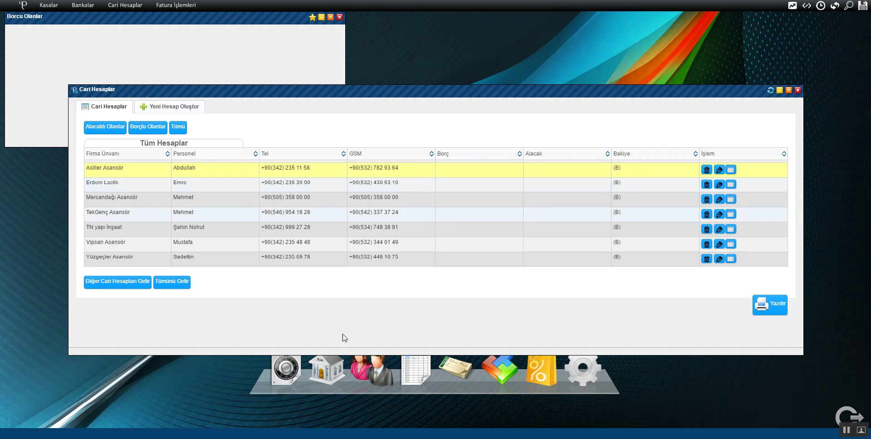
left_click(413, 368)
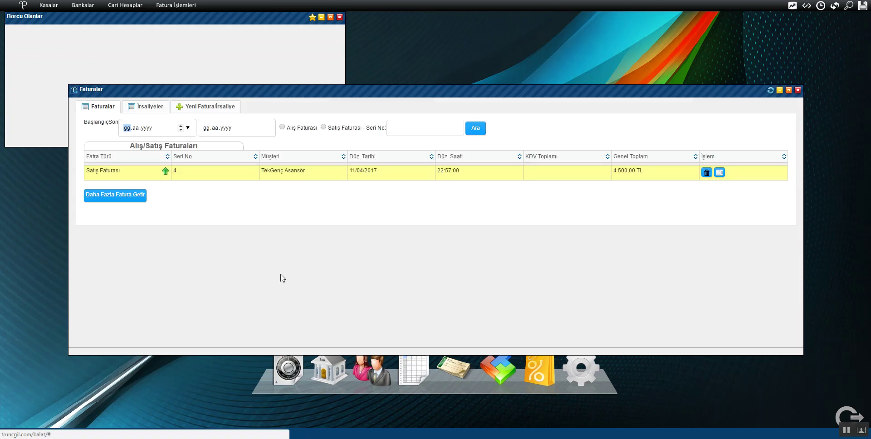
left_click(216, 107)
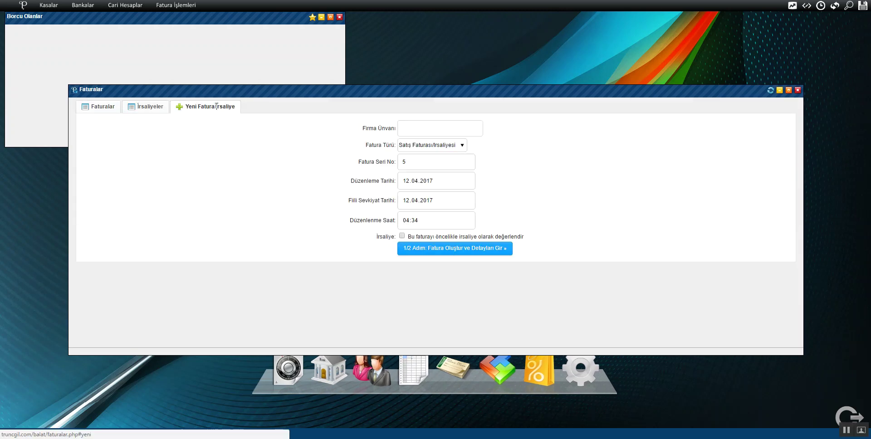
left_click(419, 128)
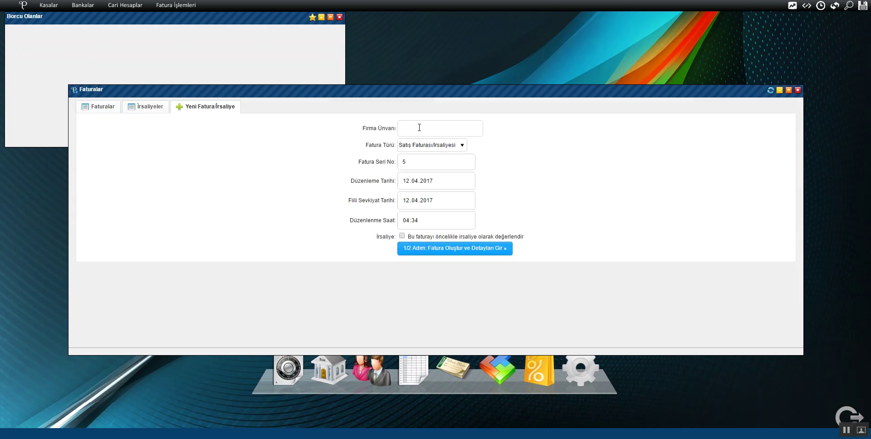
type("pl")
key("BackSpace")
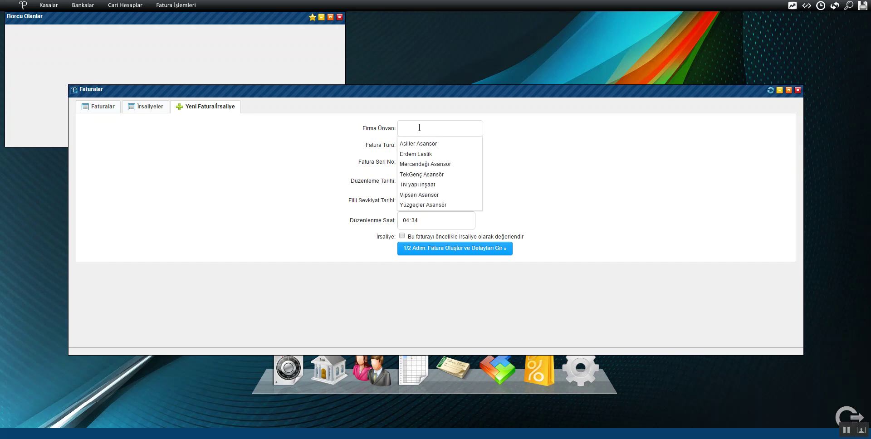
left_click(415, 154)
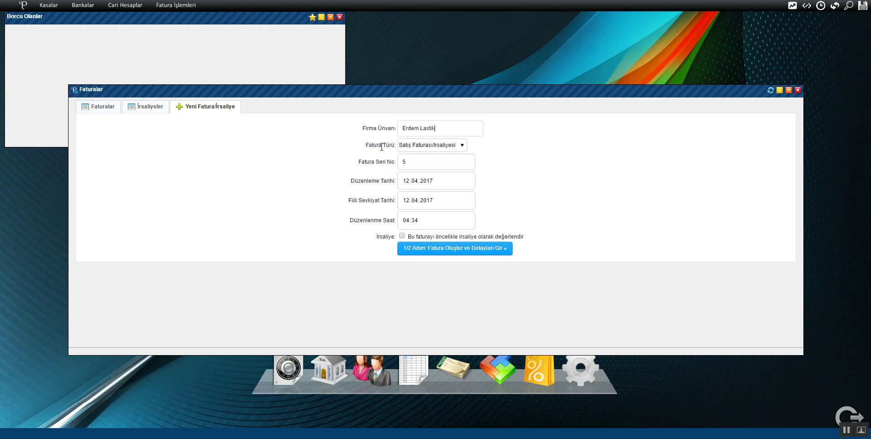
left_click(408, 144)
left_click(419, 163)
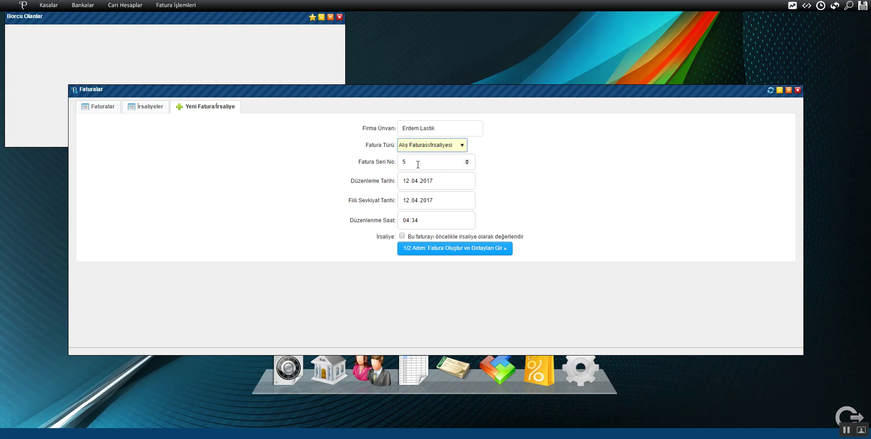
left_click(435, 254)
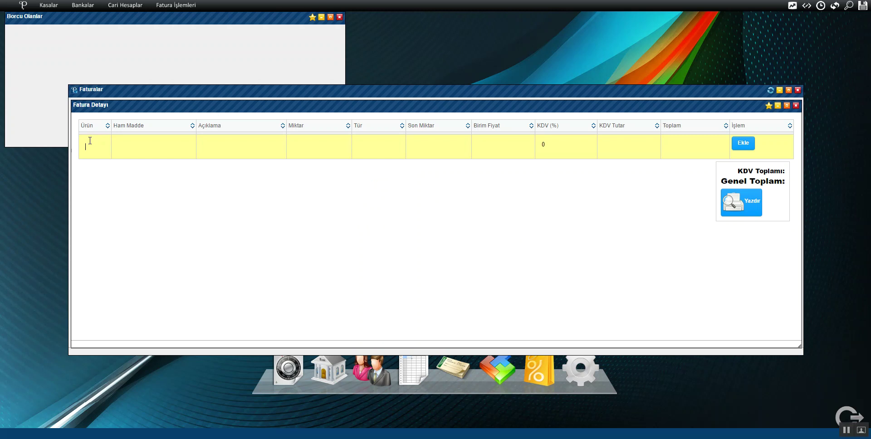
Step: Fill the invoice line with product Çeşitli-27, quantity 1 Adet and the description "hizmet alımı"
type("Çeşitli-27")
key("Tab")
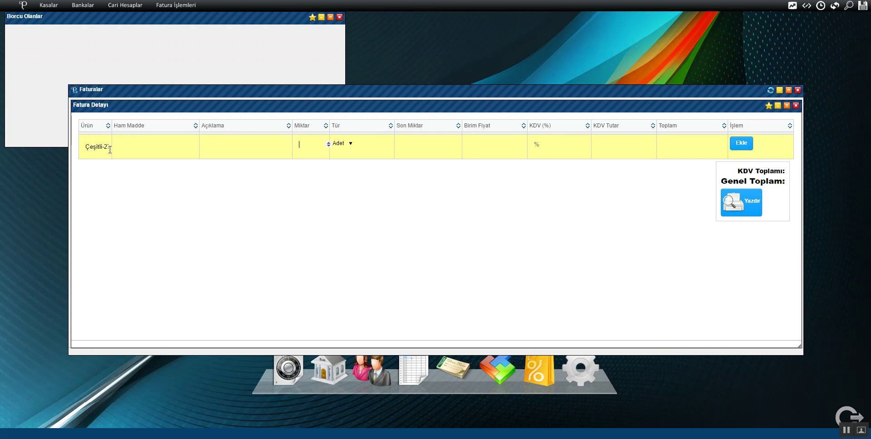
type("1")
left_click(221, 147)
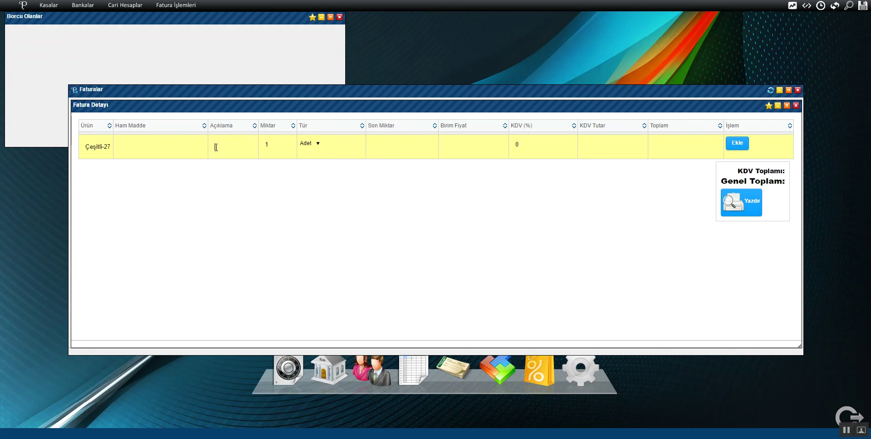
type("Çizmet alımı")
key("Tab")
key("Tab")
key("Tab")
key("Tab")
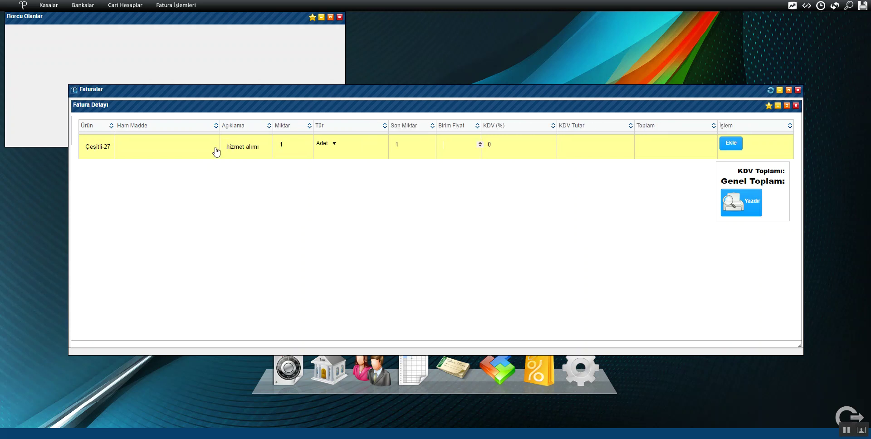
Step: Set the line's unit price to 1500 and its KDV to 18%, and add the line to the invoice
type("500")
key("BackSpace")
key("BackSpace")
key("BackSpace")
type("1500")
key("Tab")
type("18")
key("Tab")
key("Tab")
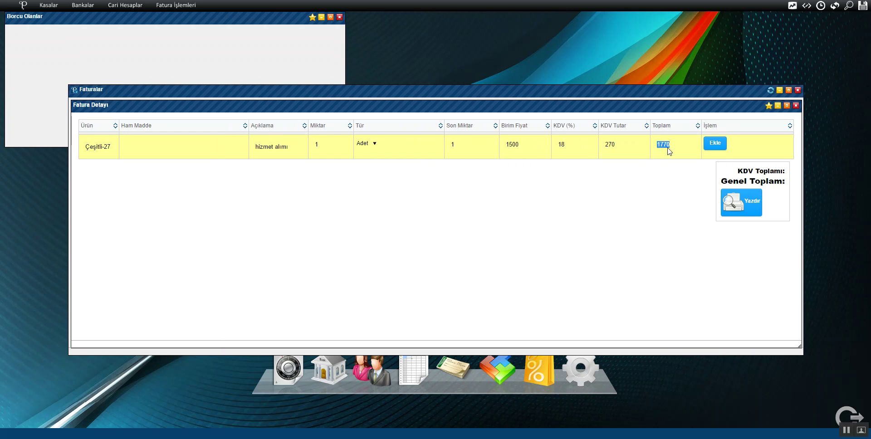
left_click(724, 147)
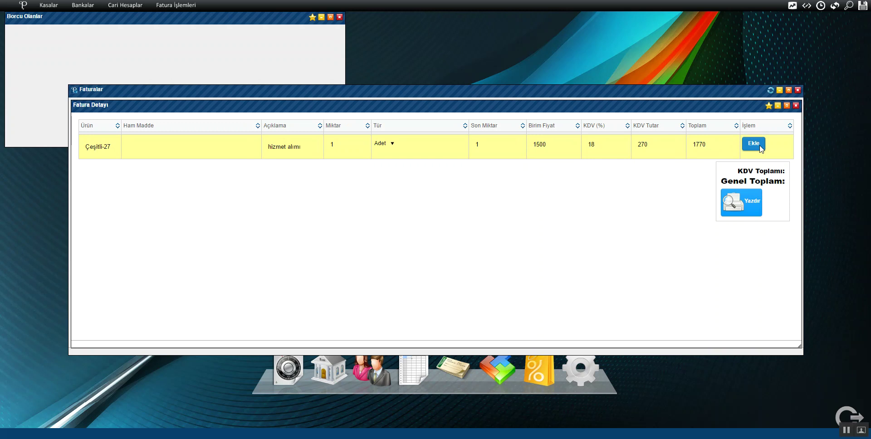
left_click(760, 147)
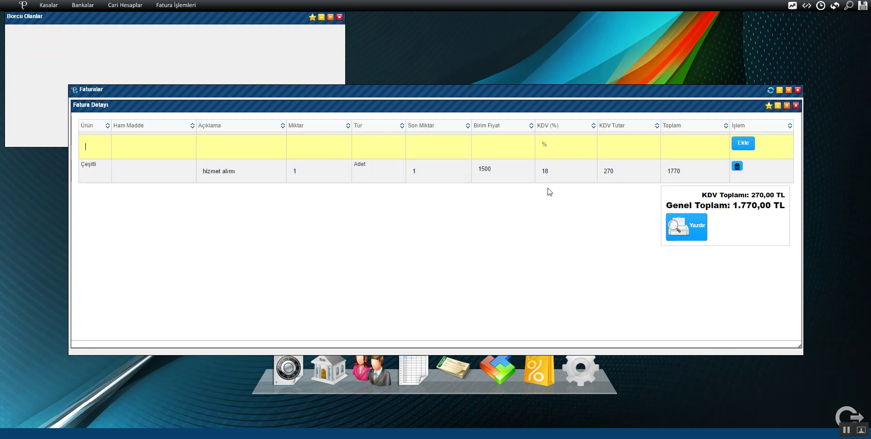
Step: Add a second invoice line for product Çeşitli-27 with quantity 1, keeping the suggested unit price and KDV rate
mouse_move(278, 137)
type("Çeşitli-2")
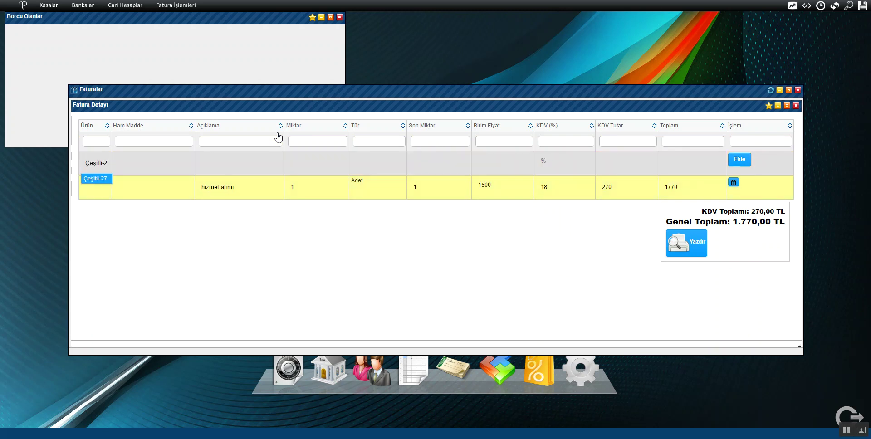
key("Return")
type("1")
key("Tab")
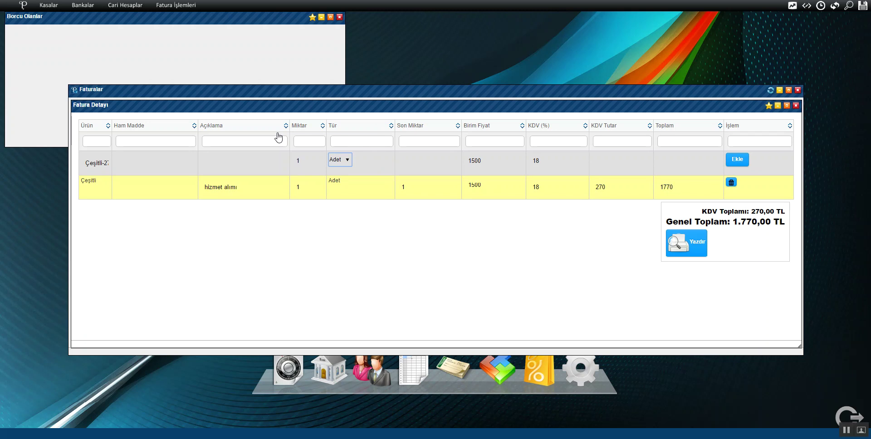
key("Tab")
key("Tab")
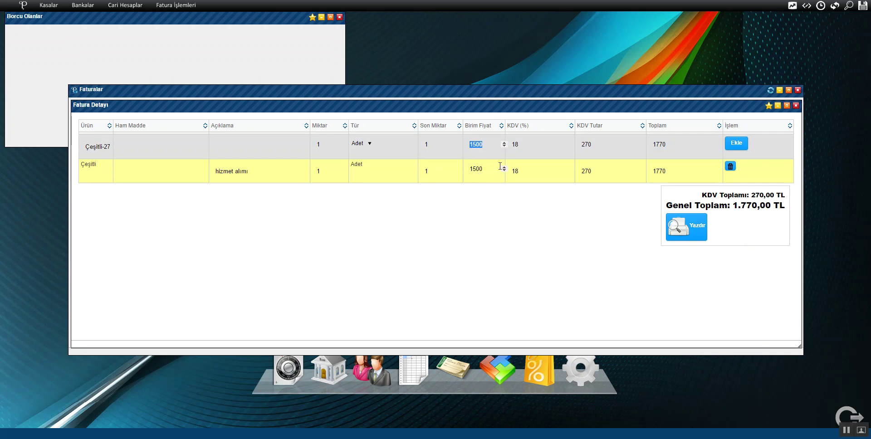
key("Tab")
key("Tab")
left_click(742, 148)
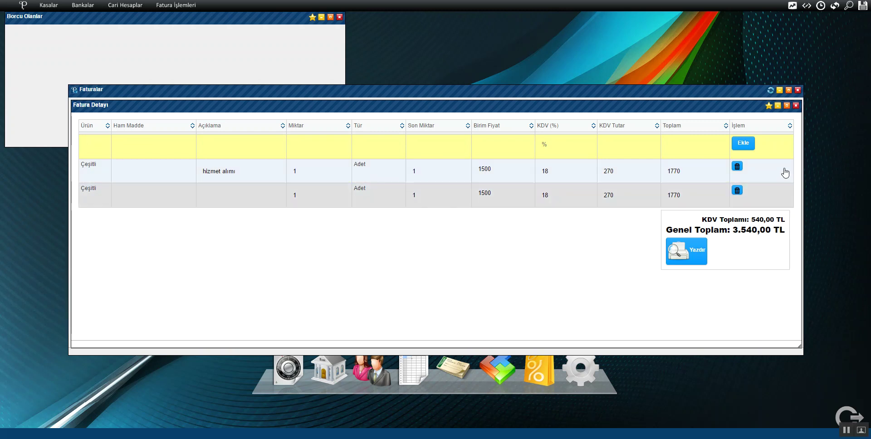
Step: Close the invoice details and all remaining invoice and account windows
left_click(796, 106)
left_click(798, 90)
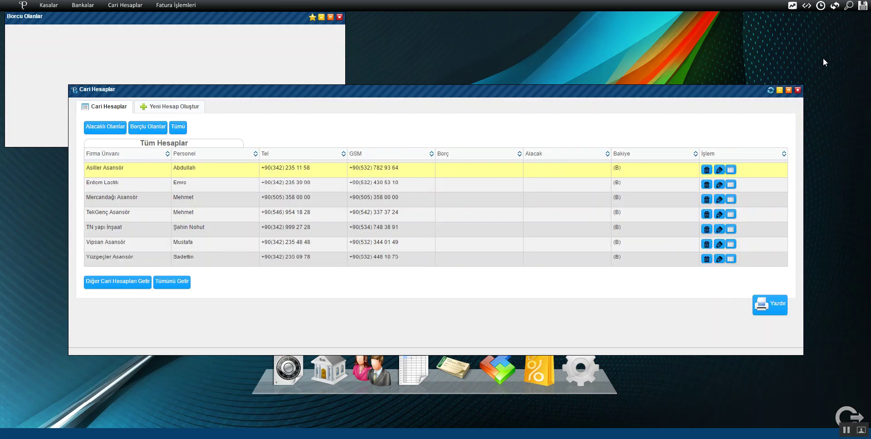
left_click(798, 90)
left_click(798, 90)
left_click(799, 90)
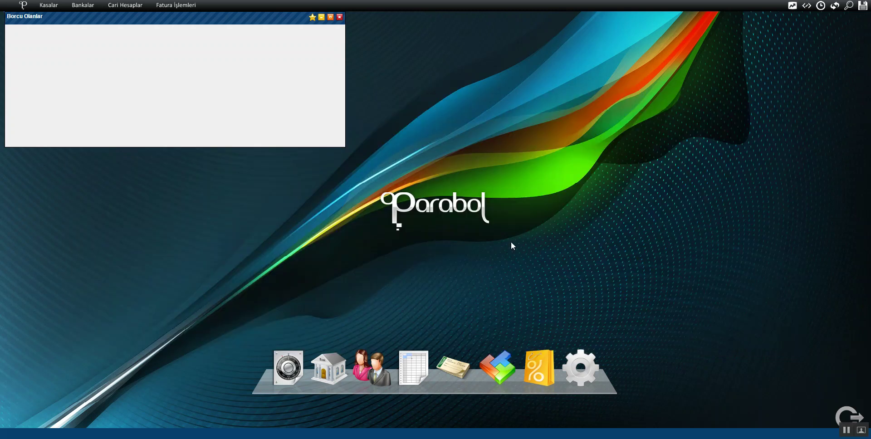
Step: Check Erdem Lastik's balance in the current accounts, and view the cash box and bank account lists
left_click(370, 372)
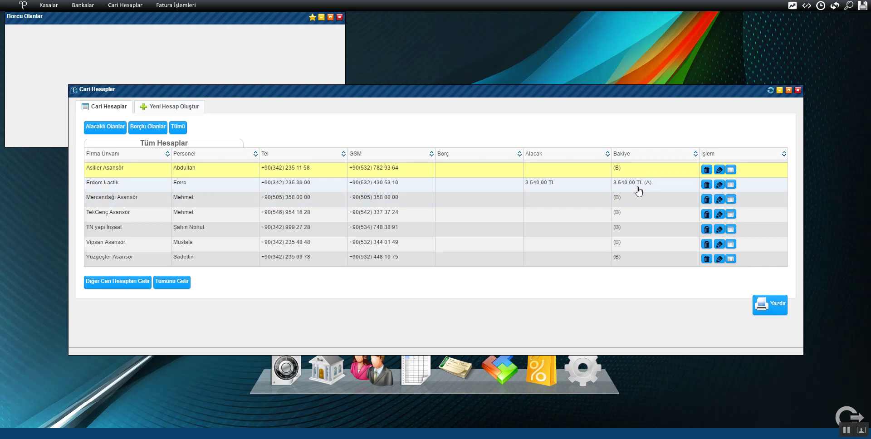
left_click(798, 90)
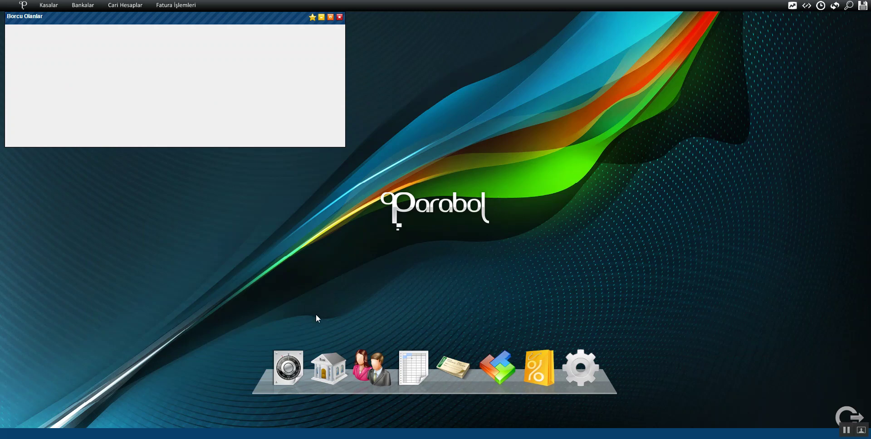
left_click(277, 375)
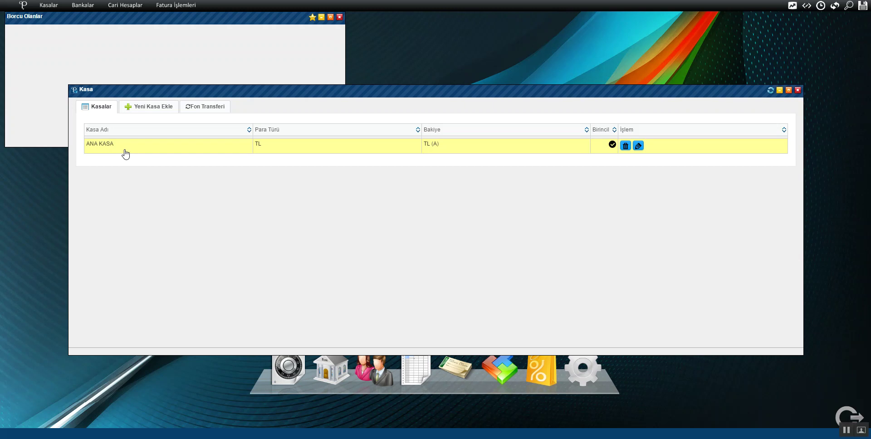
left_click(323, 372)
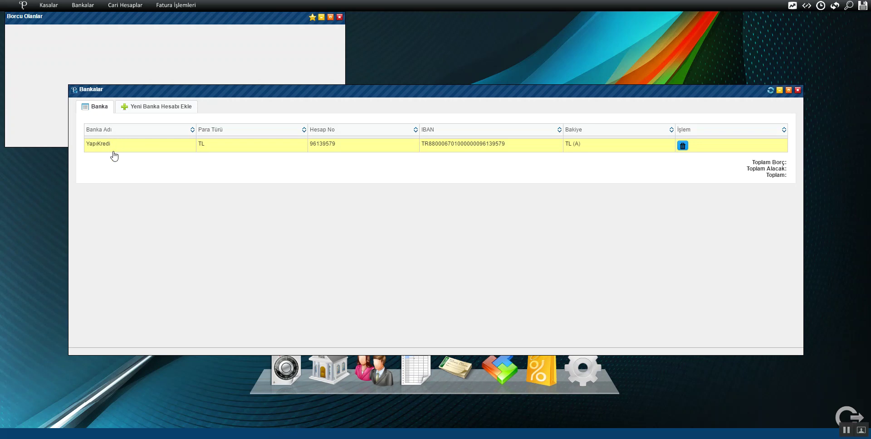
Step: Create a new current account titled Başlangıç Sermayesi, leaving all other account details empty
left_click(385, 370)
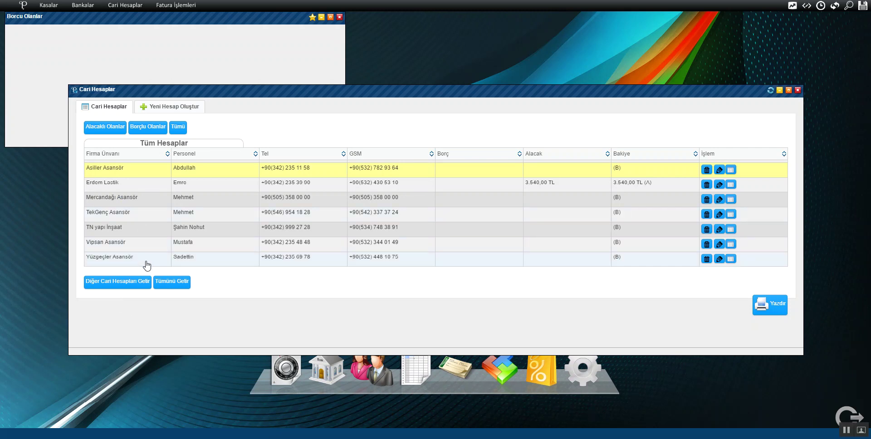
left_click(143, 106)
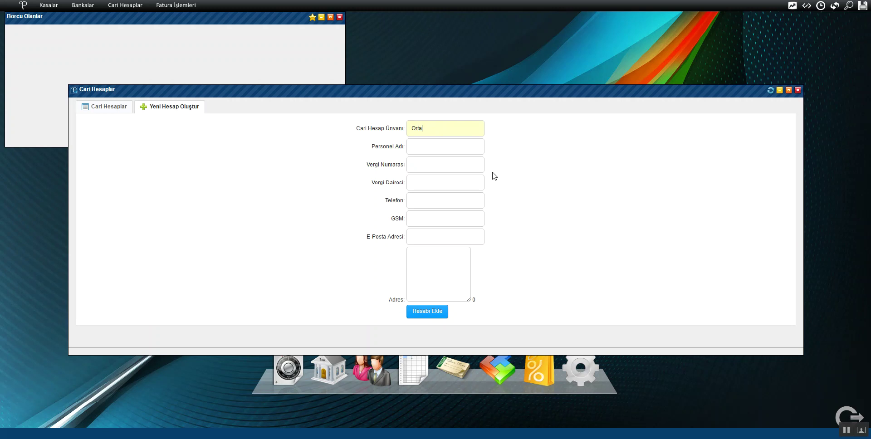
key("BackSpace")
key("BackSpace")
key("BackSpace")
key("BackSpace")
key("BackSpace")
left_click(427, 311)
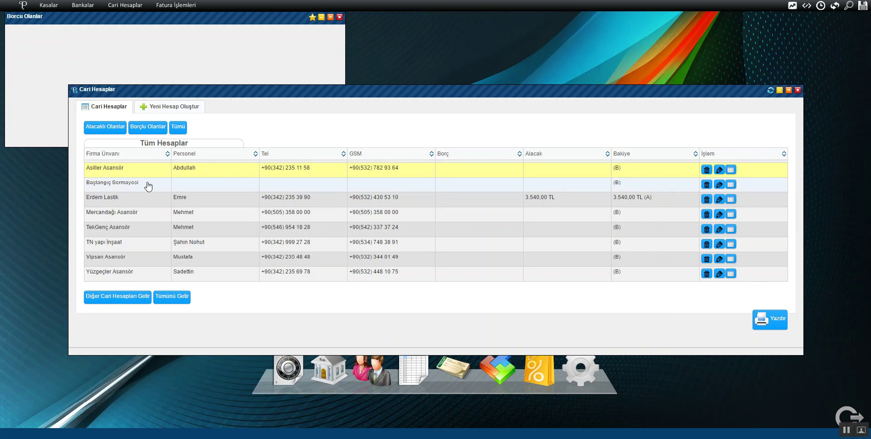
Step: Record a collection of 10000 TL from the Başlangıç Sermayesi account into the YapıKredi bank account
left_click(333, 366)
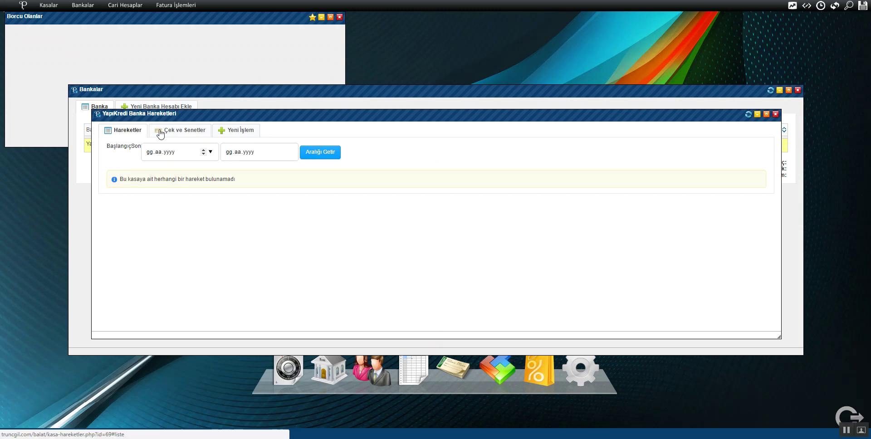
left_click(776, 114)
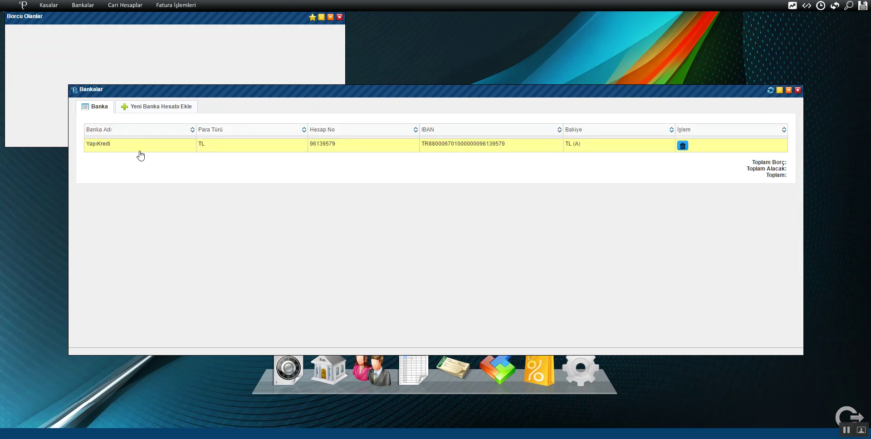
left_click(126, 144)
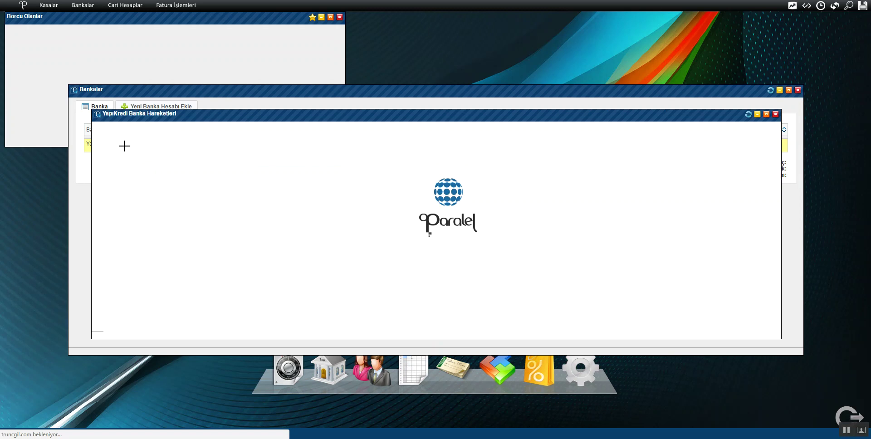
left_click(222, 131)
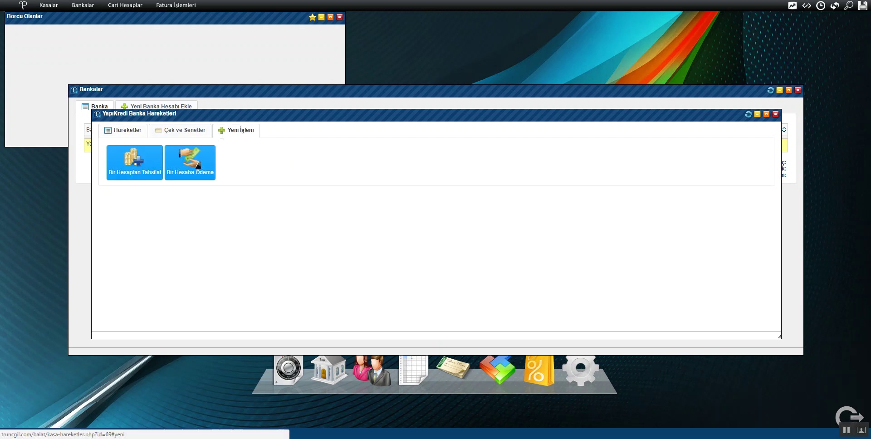
left_click(133, 180)
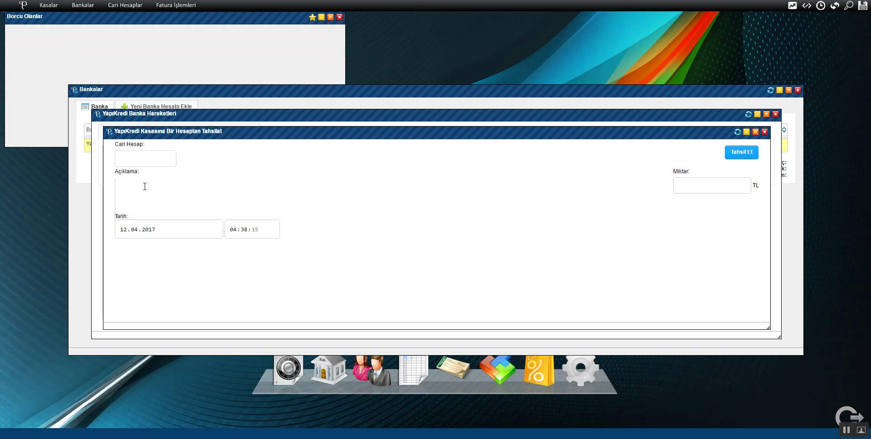
type("Baş")
key("Down")
key("Tab")
key("Tab")
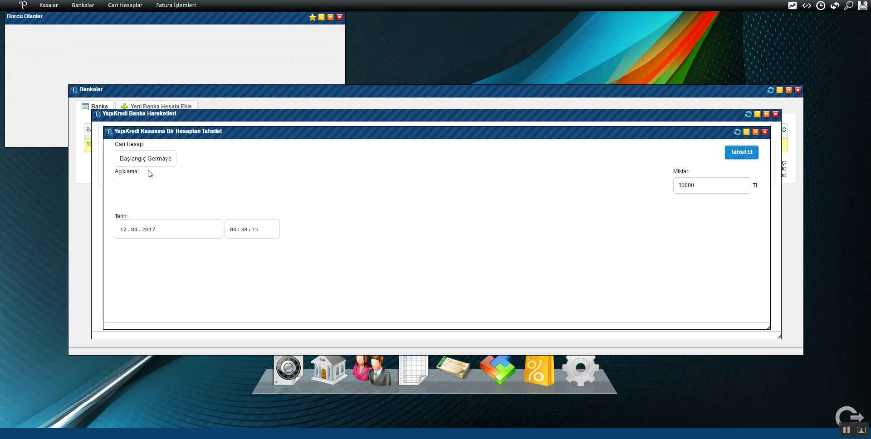
key("Return")
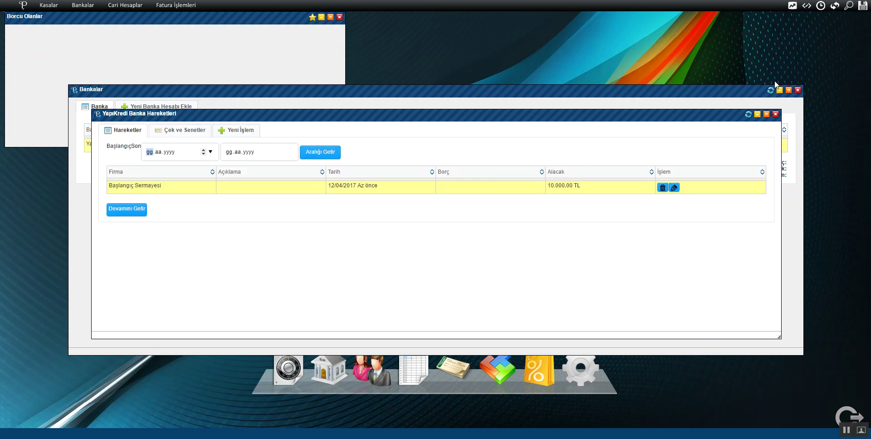
Step: Refresh the bank list to check YapıKredi's balance, review the current account balances, and close both windows
left_click(771, 91)
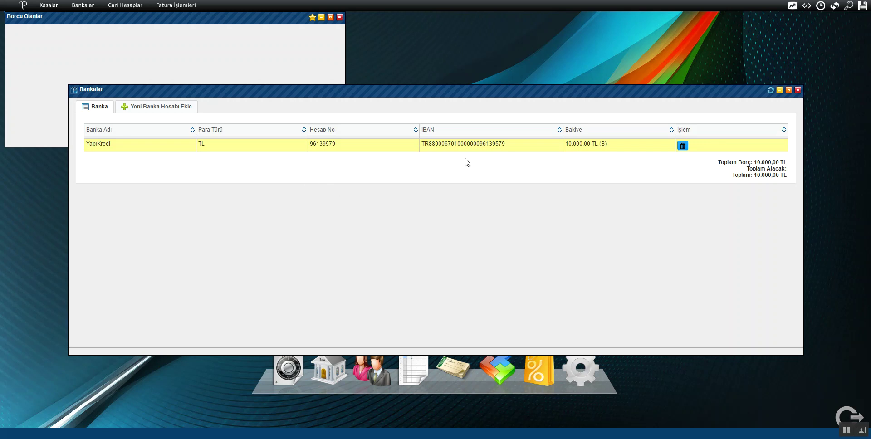
left_click(365, 375)
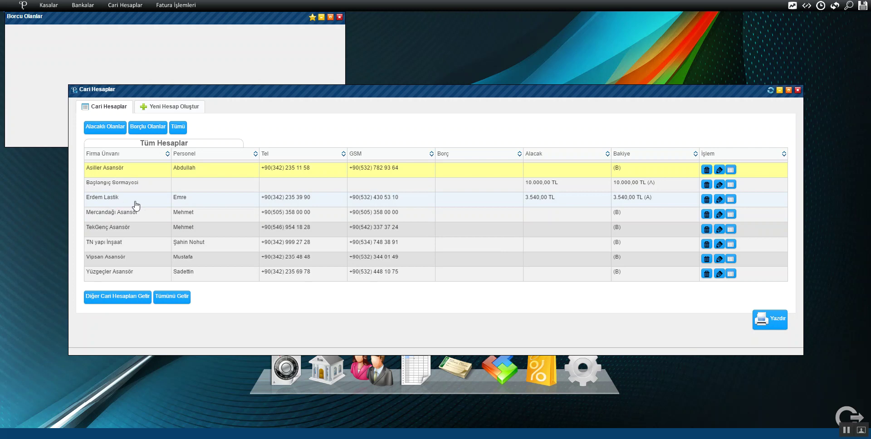
left_click(798, 90)
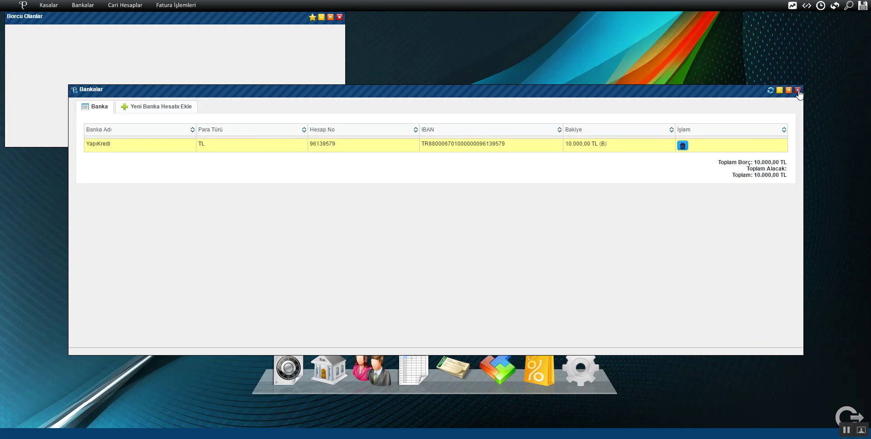
left_click(798, 91)
Step: Record a payment of 1000 TL from the YapıKredi bank account to Erdem Lastik
left_click(340, 367)
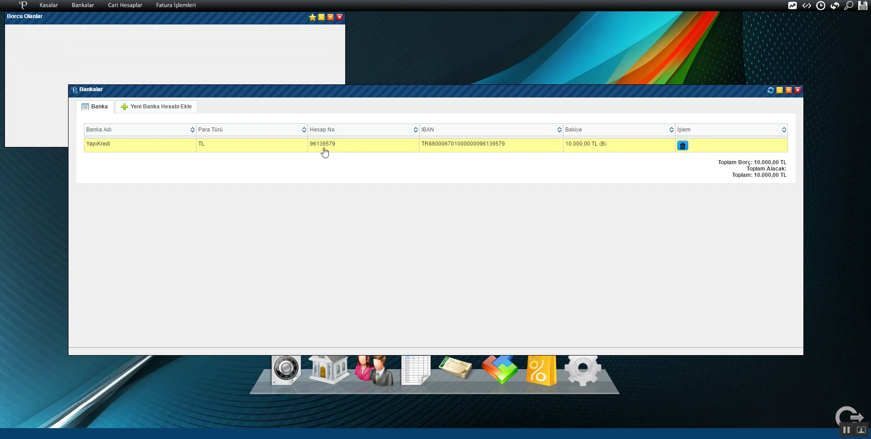
double_click(223, 149)
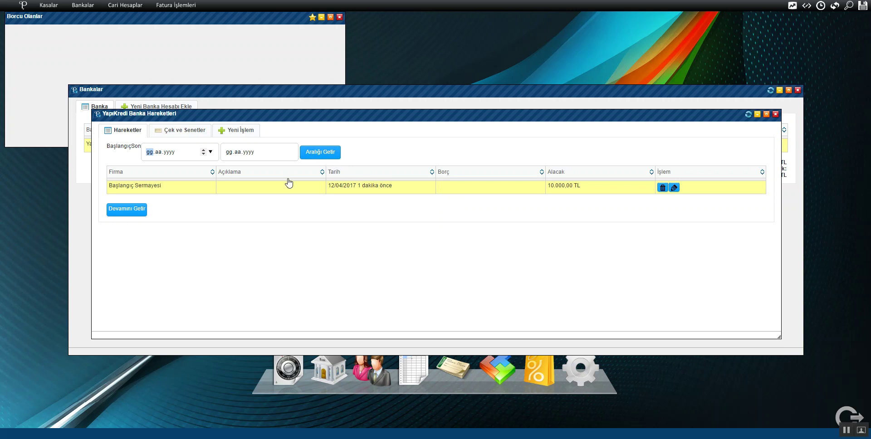
left_click(237, 131)
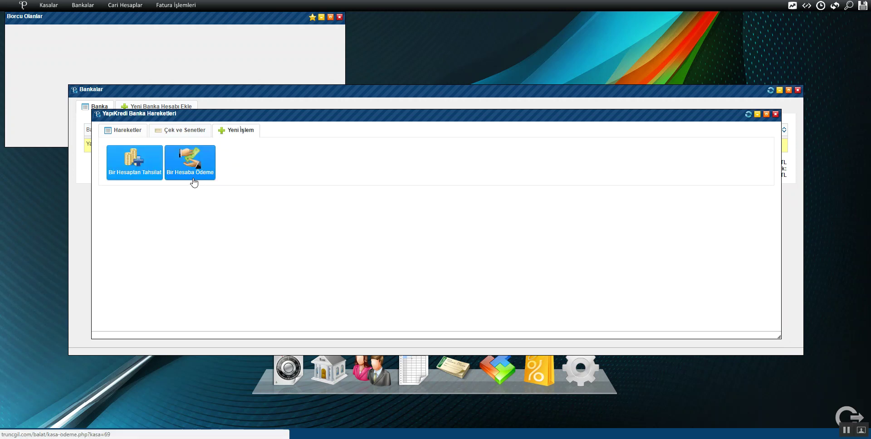
left_click(192, 176)
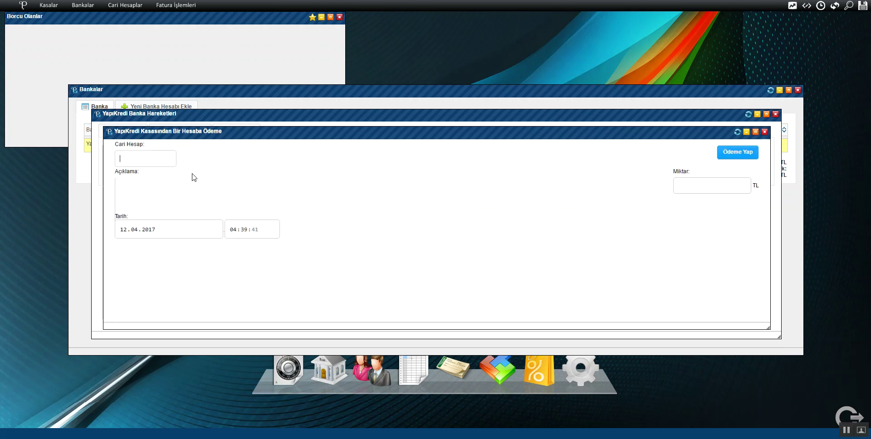
type("las")
key("Tab")
key("Tab")
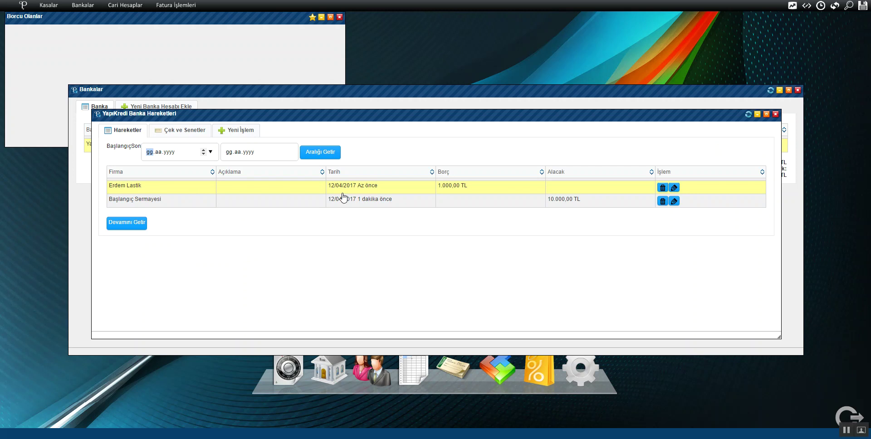
Step: Check the refreshed YapıKredi balance, Erdem Lastik's current account balance and the invoice list
left_click(771, 90)
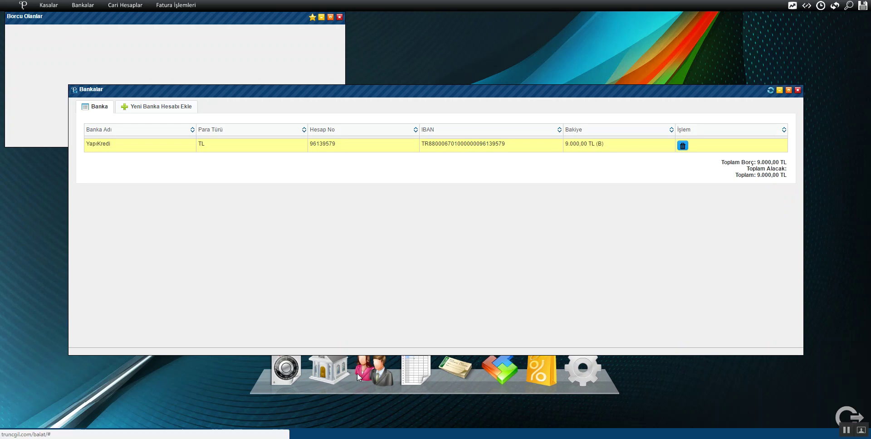
left_click(369, 378)
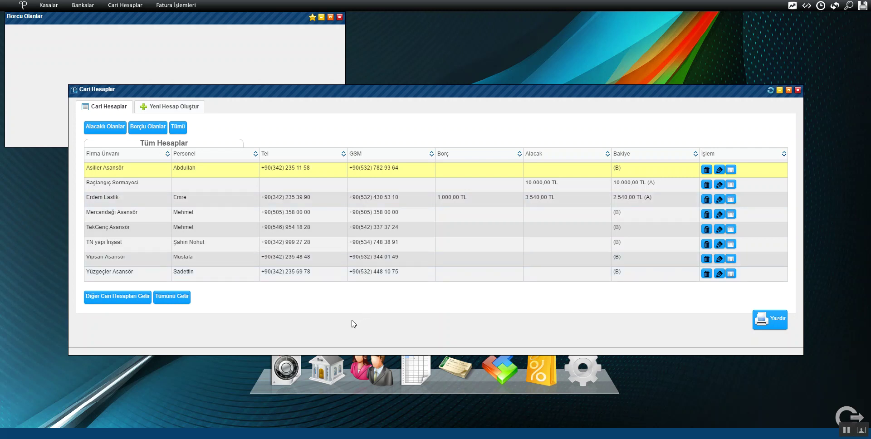
left_click(420, 372)
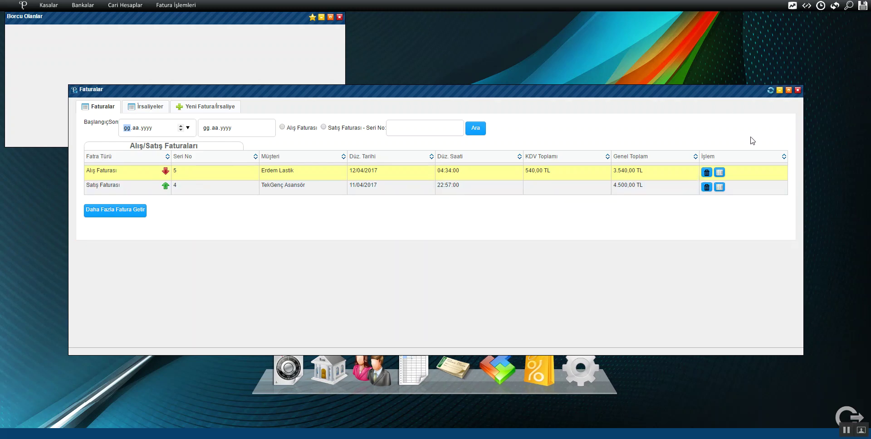
left_click(780, 90)
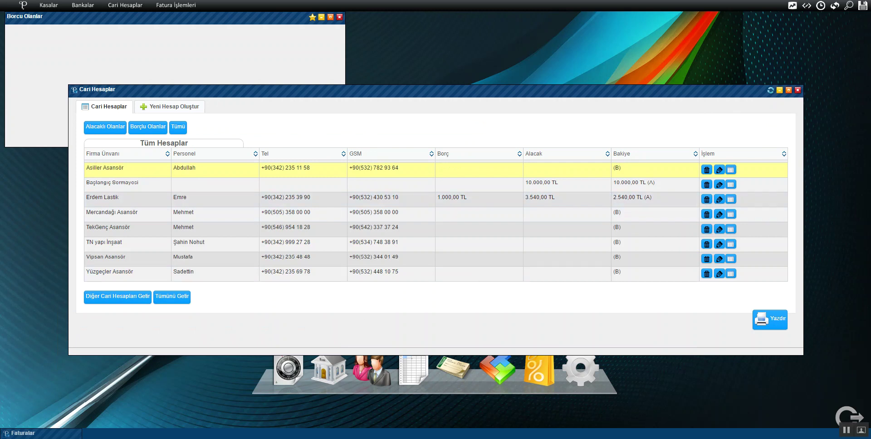
Step: Create a sales invoice for Erdem Lastik, keeping the suggested serial number and dates, and continue to its details
left_click(22, 433)
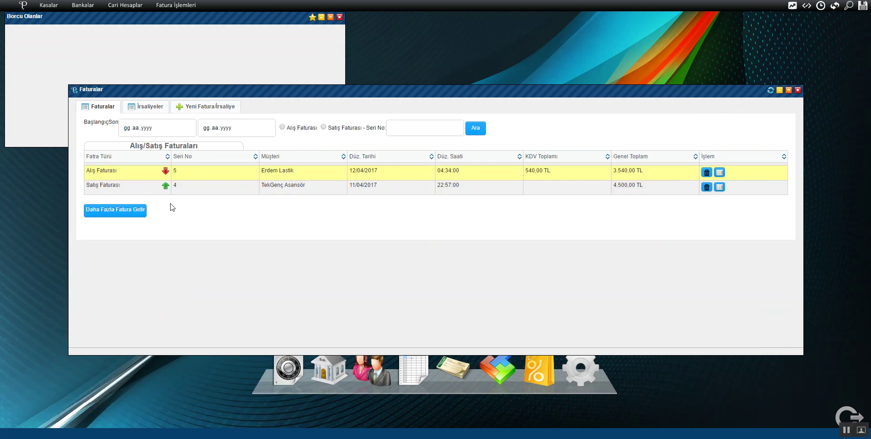
left_click(211, 106)
left_click(443, 122)
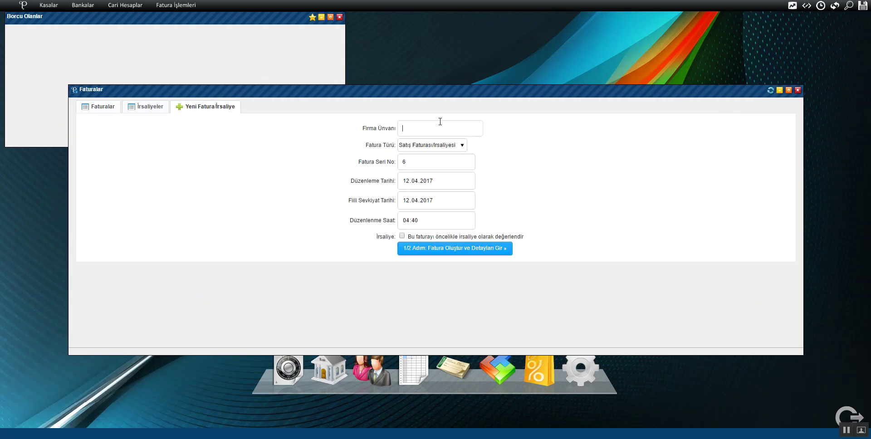
type("la")
key("Down")
key("Down")
key("Tab")
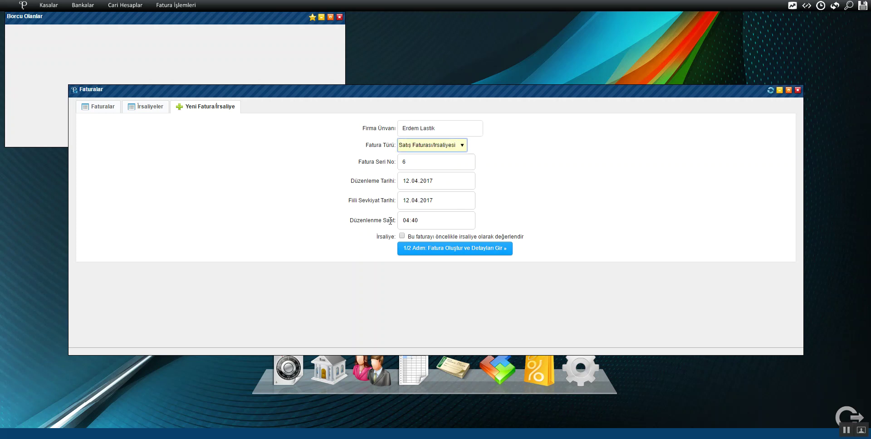
left_click(463, 253)
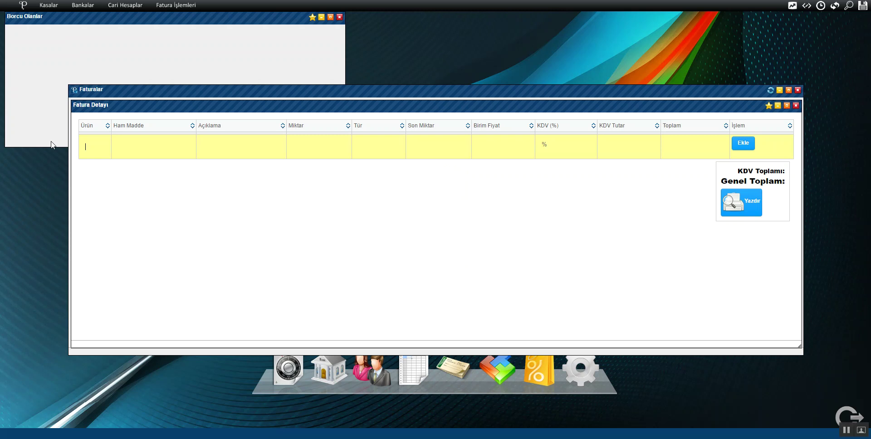
Step: Choose product Çeşitli-27 for the invoice line and enter the description "elimdeki lastikleri verdim"
type("şi")
key("Down")
key("Tab")
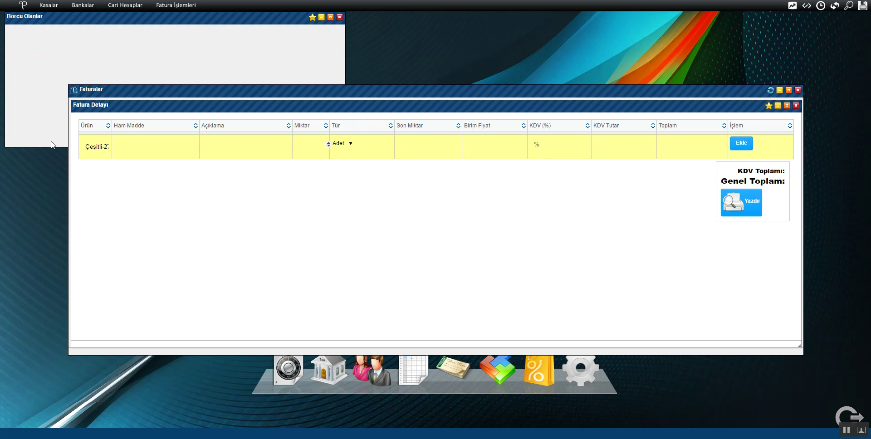
type("hammade")
key("BackSpace")
key("BackSpace")
key("BackSpace")
key("BackSpace")
key("BackSpace")
type("elimdeki lastikleri verdi")
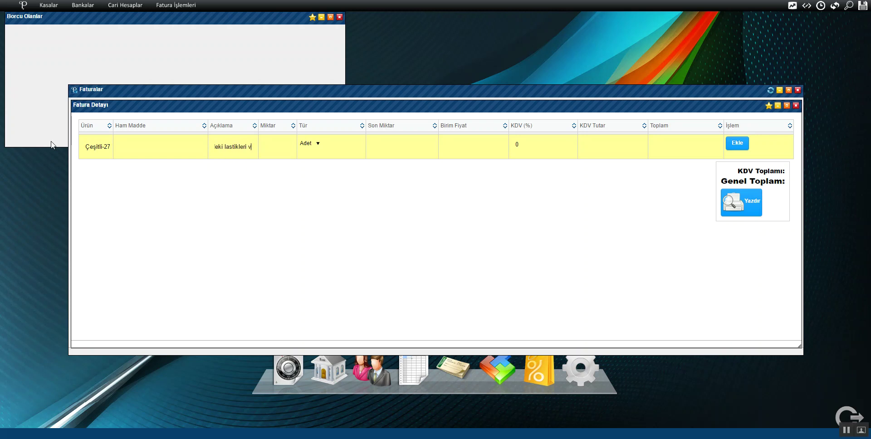
Step: Set the invoice line's quantity to 1000, keeping Adet as the unit
key("Tab")
key("shift+Tab")
type("000")
key("Tab")
key("Tab")
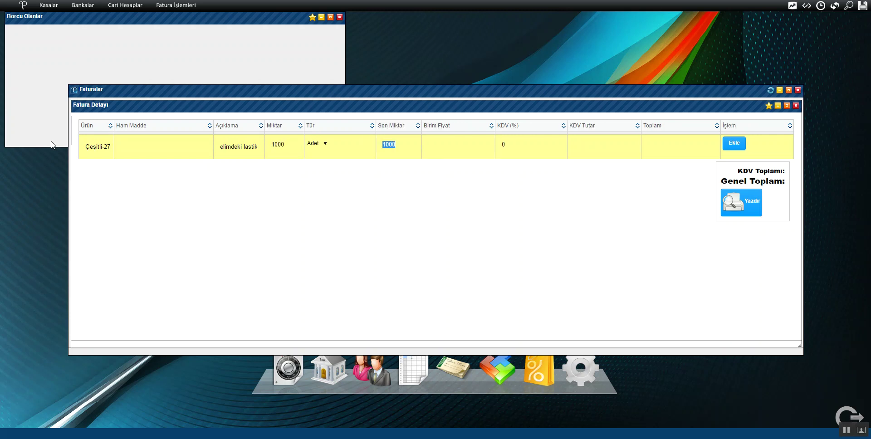
Step: Set the line's unit price to 5, keep KDV at 0%, and add the line to the invoice
key("Tab")
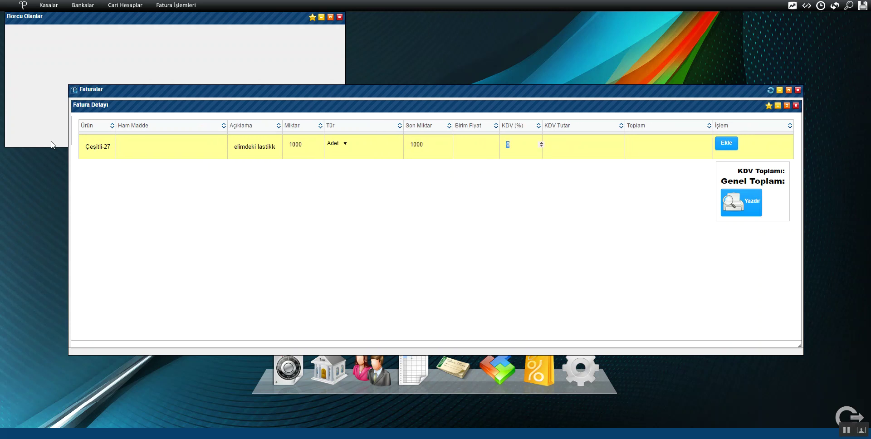
key("shift+Tab")
type("50")
key("Tab")
key("Tab")
key("shift+Tab")
key("shift+Tab")
type("5")
key("Tab")
key("Tab")
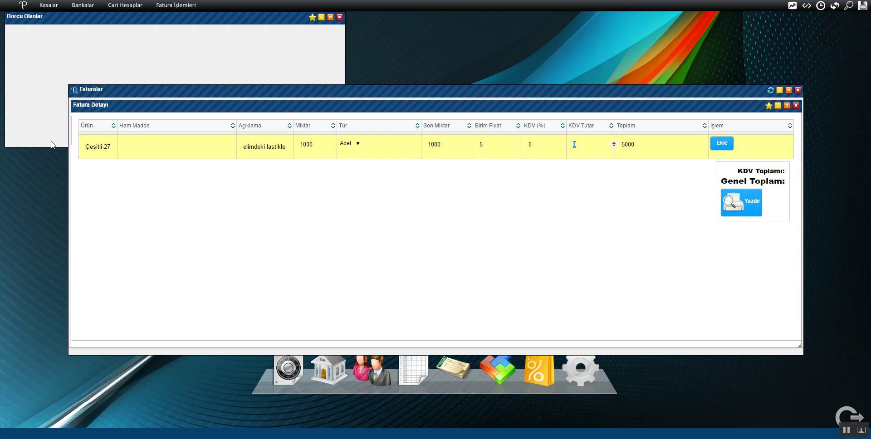
key("Tab")
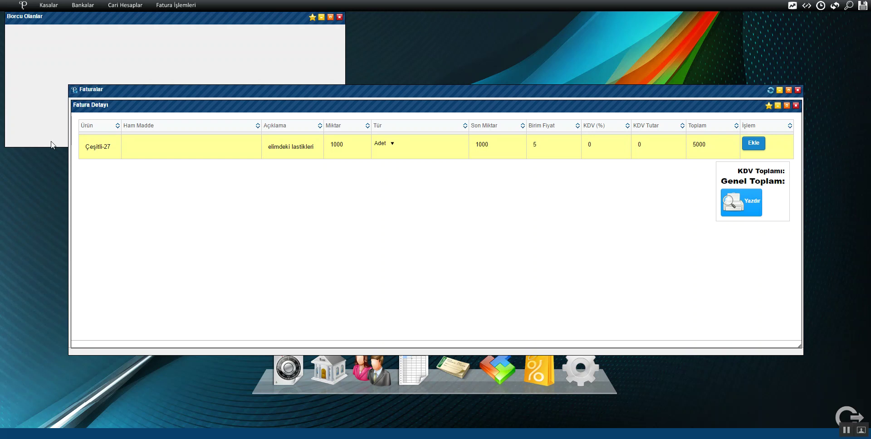
key("Return")
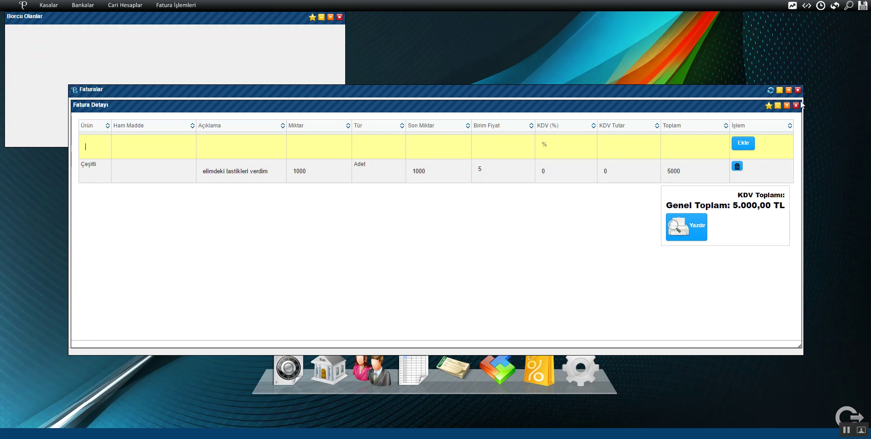
Step: Reload the desktop to check Erdem Lastik in the debtors list, and view the bank account list
key("F5")
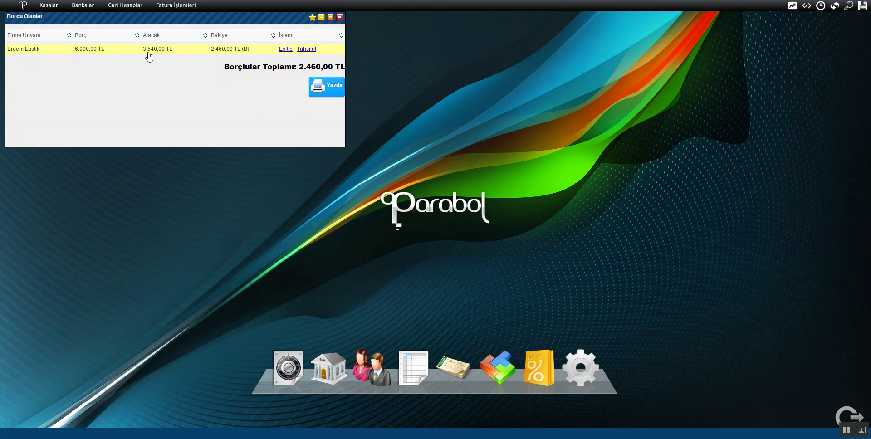
mouse_move(153, 42)
left_click(325, 369)
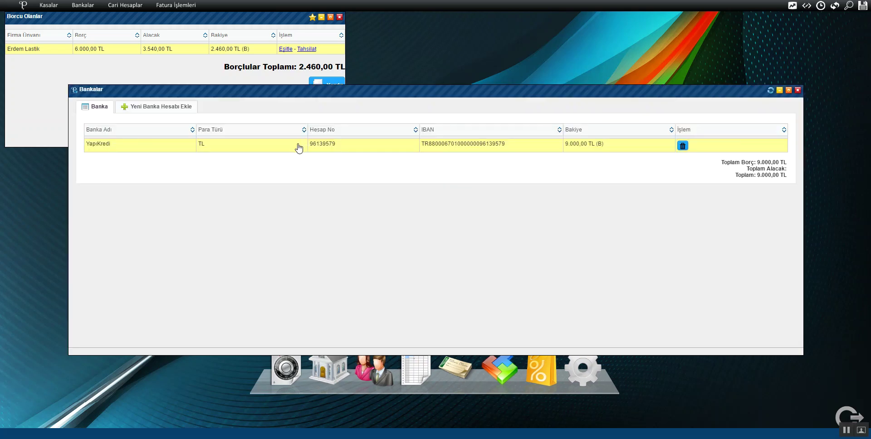
Step: Start a payment from the YapıKredi bank account and choose Mercandağı Asansör as the current account
left_click(281, 148)
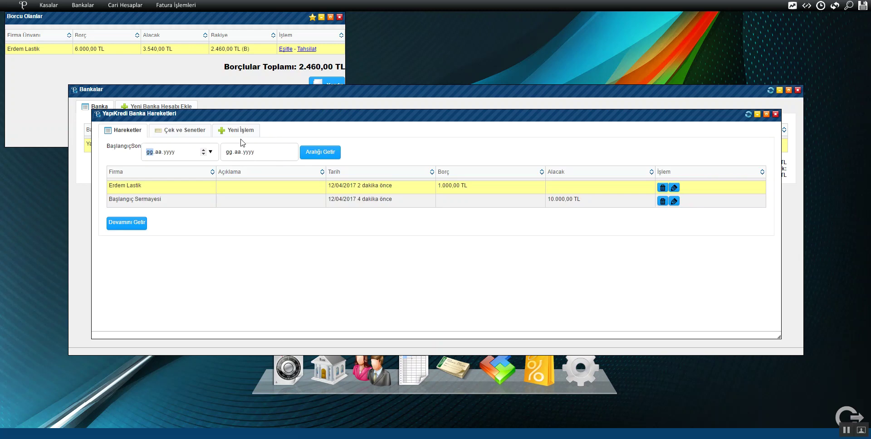
left_click(237, 132)
left_click(191, 164)
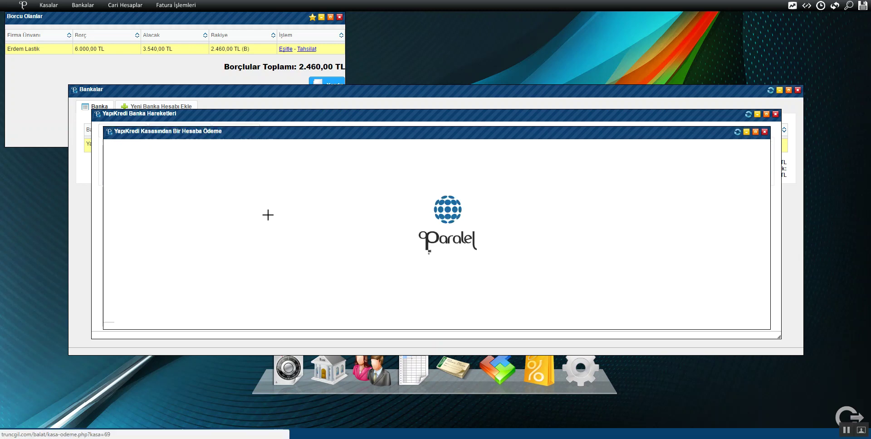
type("a")
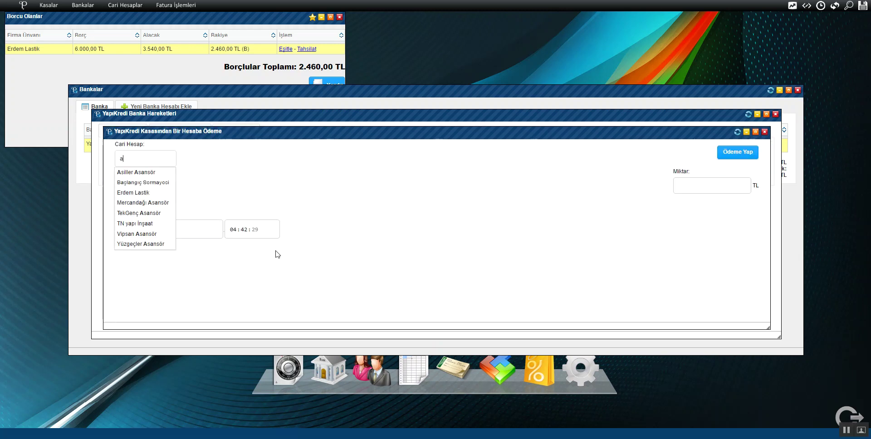
key("Down")
key("Down")
key("Down")
key("Down")
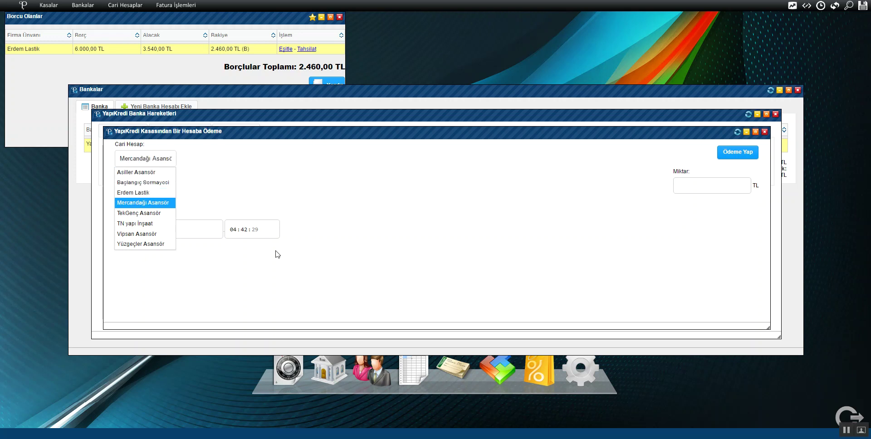
Step: Set the payment amount to 1000 TL, leave the description empty, and submit the payment
key("Tab")
key("Tab")
type("1000")
key("Tab")
key("Return")
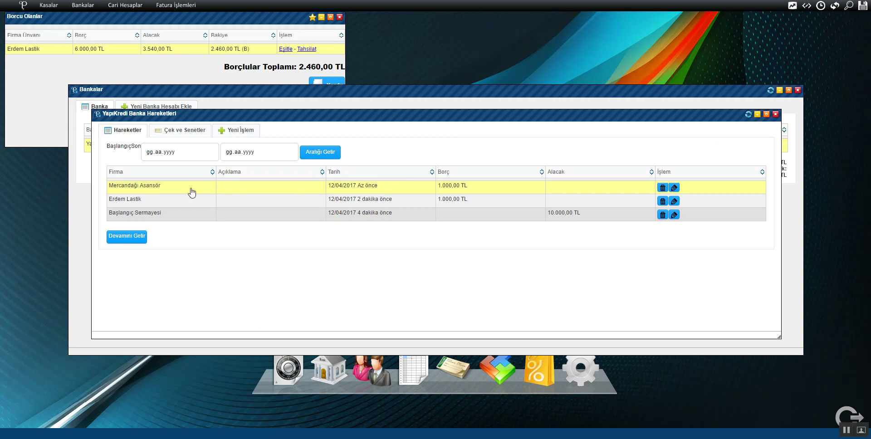
Step: Reload the desktop to check the debtors list, and review the YapıKredi bank account's balance
key("F5")
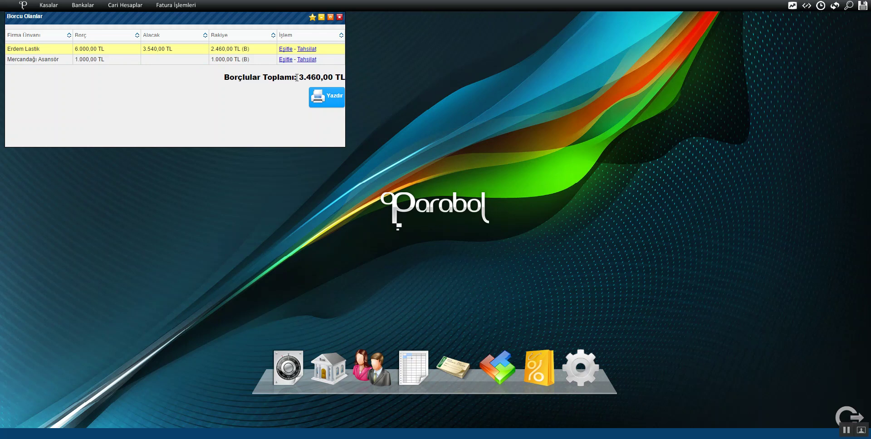
left_click(333, 377)
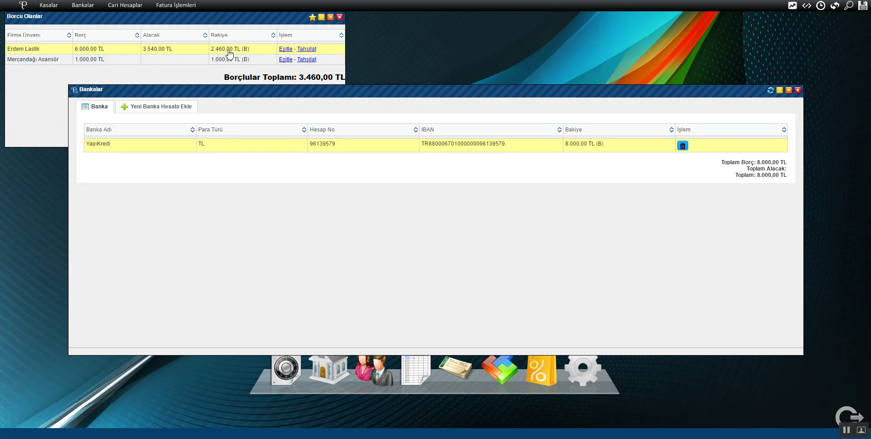
left_click(297, 149)
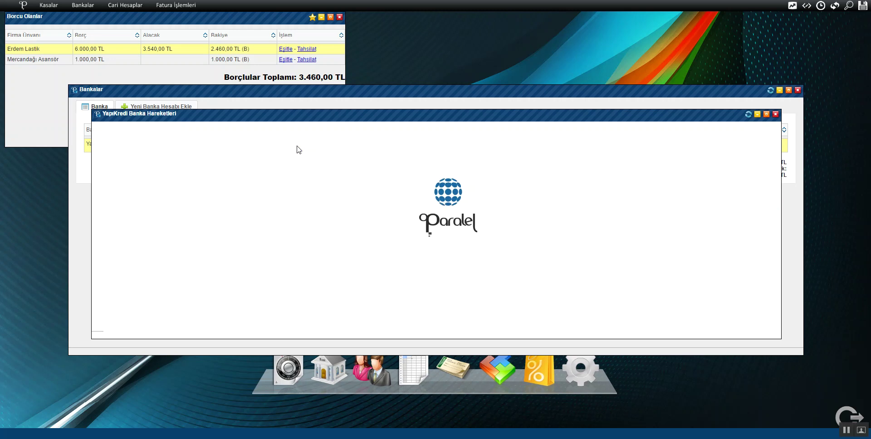
left_click(797, 91)
left_click(326, 354)
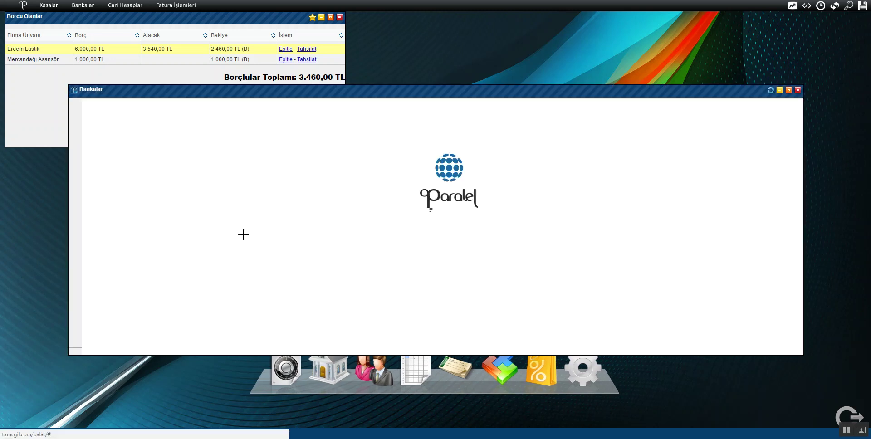
Step: Record a 2000 TL collection from Erdem Lastik into the ANA KASA cash register
left_click(291, 381)
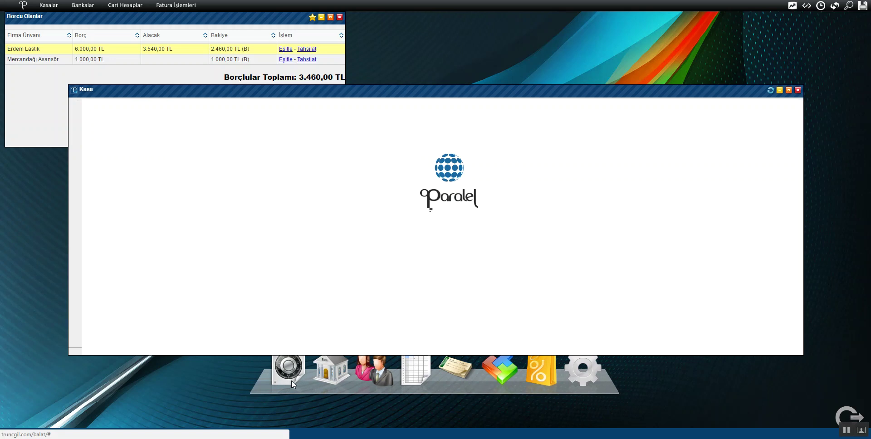
left_click(123, 149)
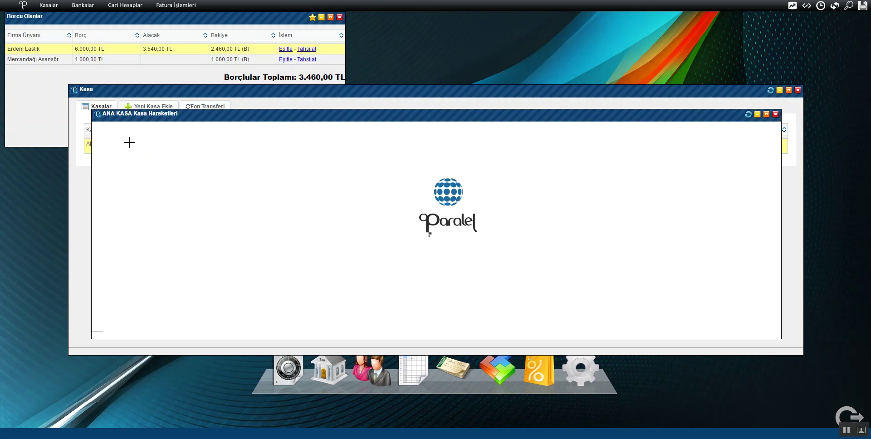
left_click(238, 128)
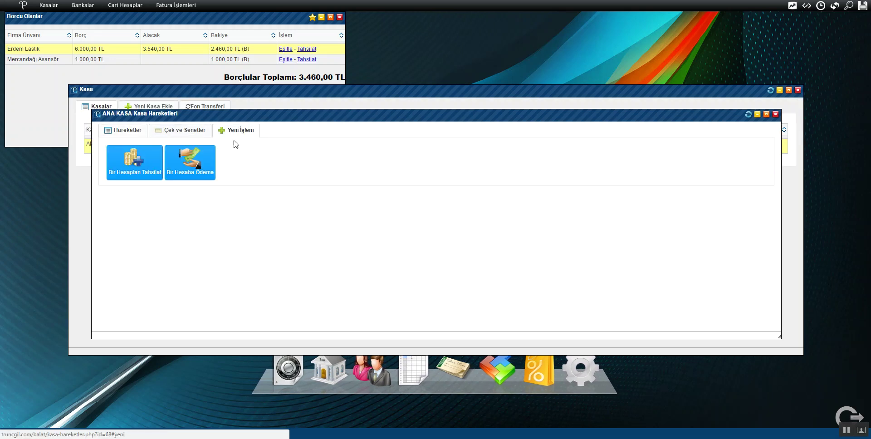
left_click(126, 169)
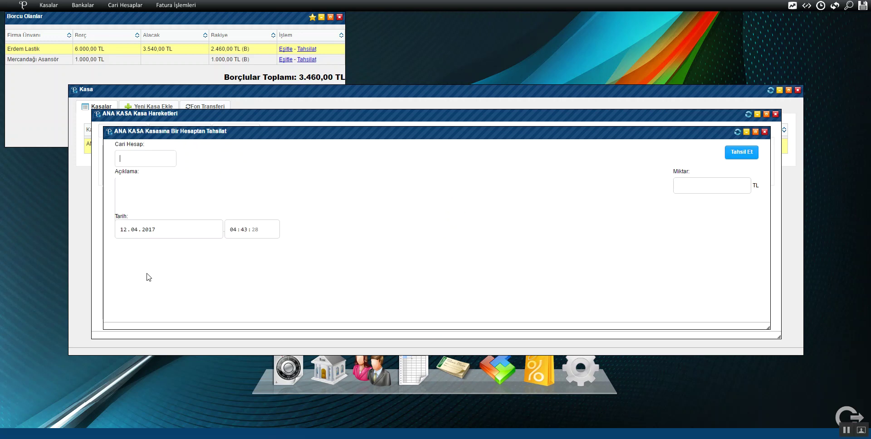
type("erd")
key("Return")
key("Tab")
key("Return")
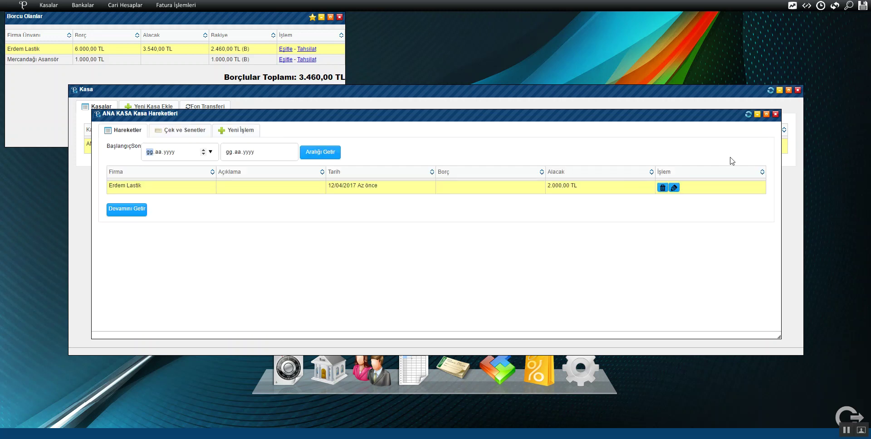
Step: Refresh the cash register list to check ANA KASA's balance, and recheck the debtors list
left_click(771, 91)
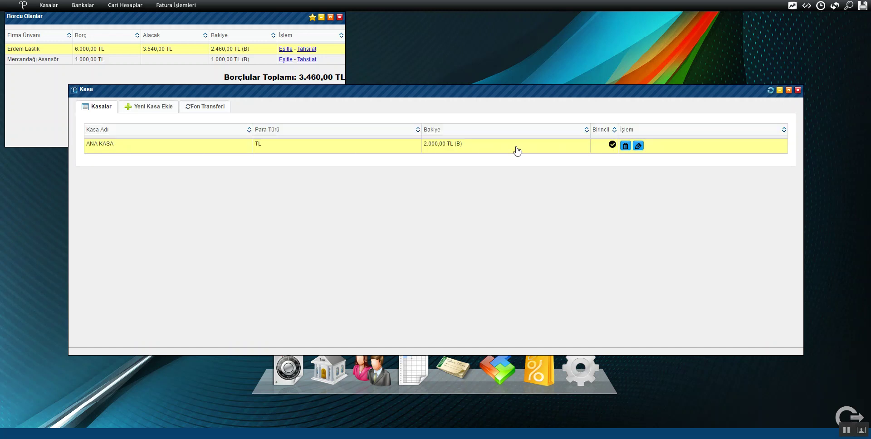
left_click(798, 90)
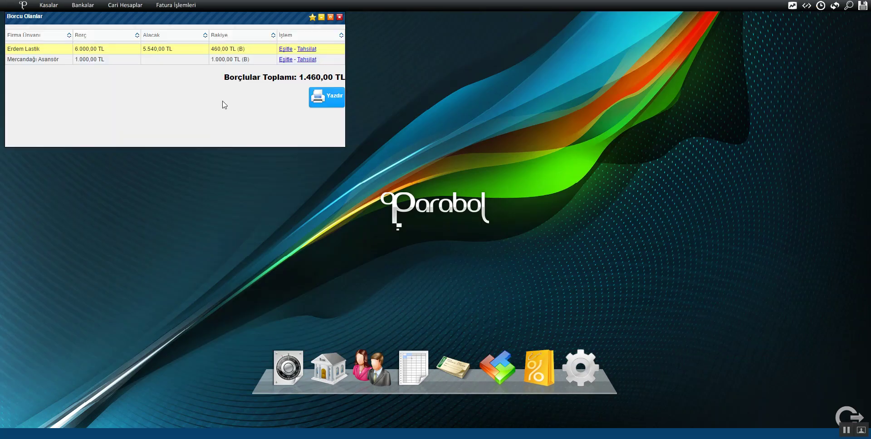
left_click(287, 363)
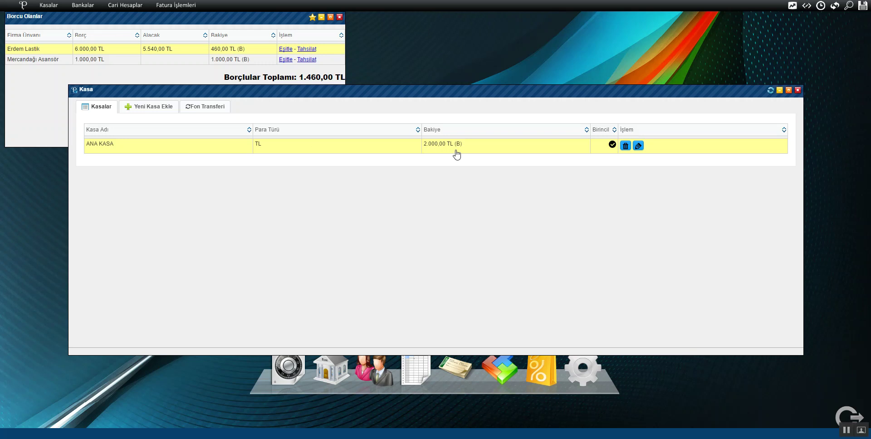
Step: Transfer 1500 TL from ANA KASA to the YapıKredi bank account with a fund transfer
left_click(196, 106)
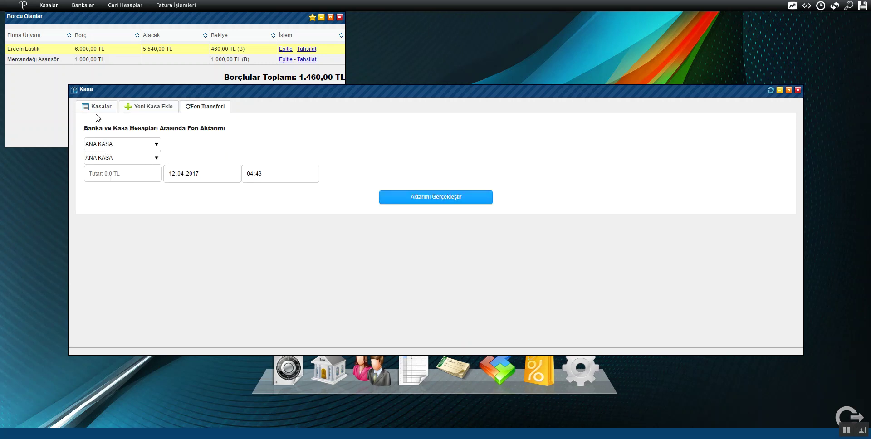
left_click(108, 159)
left_click(109, 176)
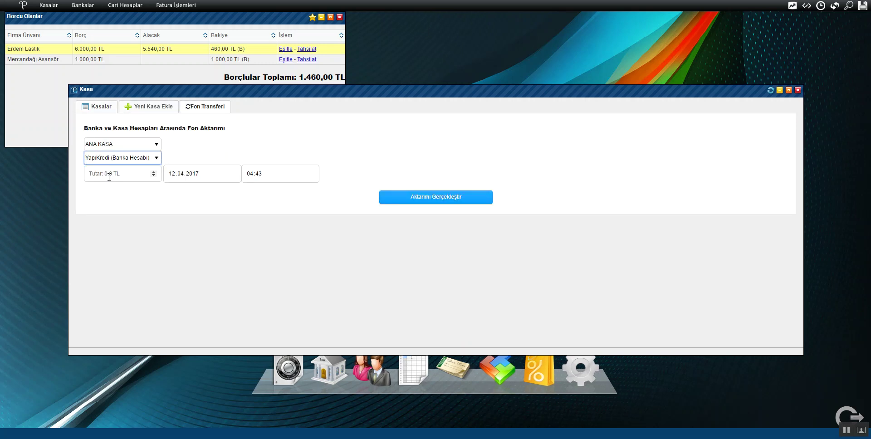
left_click(109, 177)
type("1500")
left_click(440, 203)
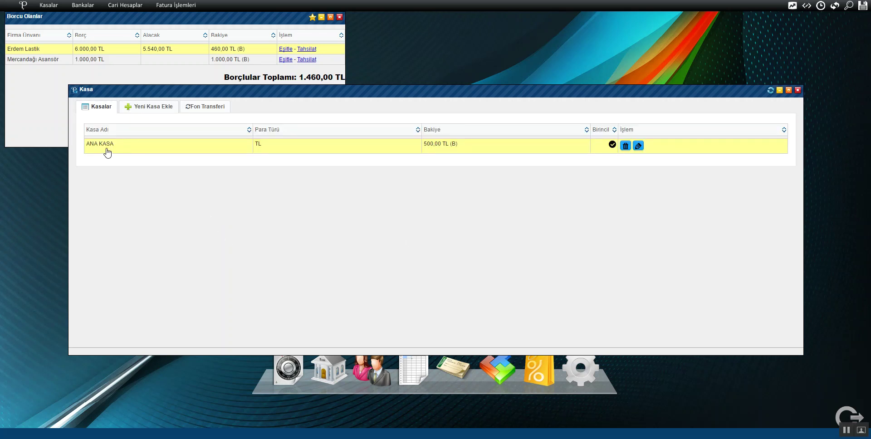
Step: Examine the fund transfer's entries in the YapıKredi bank movements and the ANA KASA cash movements
left_click(319, 359)
left_click_drag(237, 90, 235, 166)
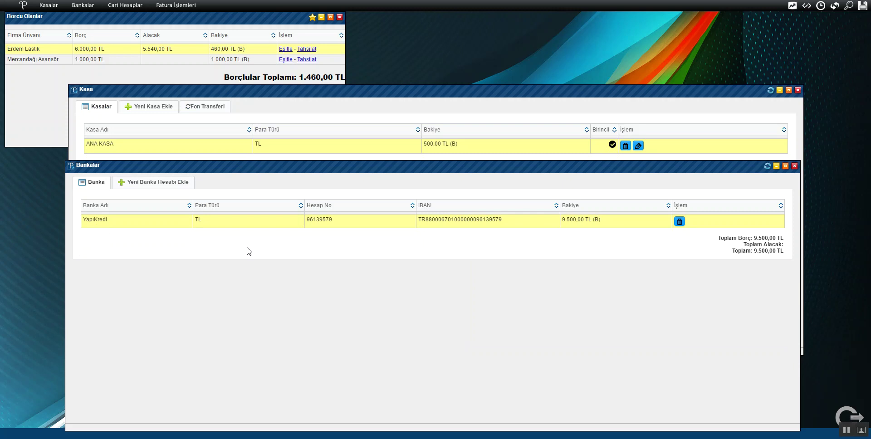
left_click(576, 224)
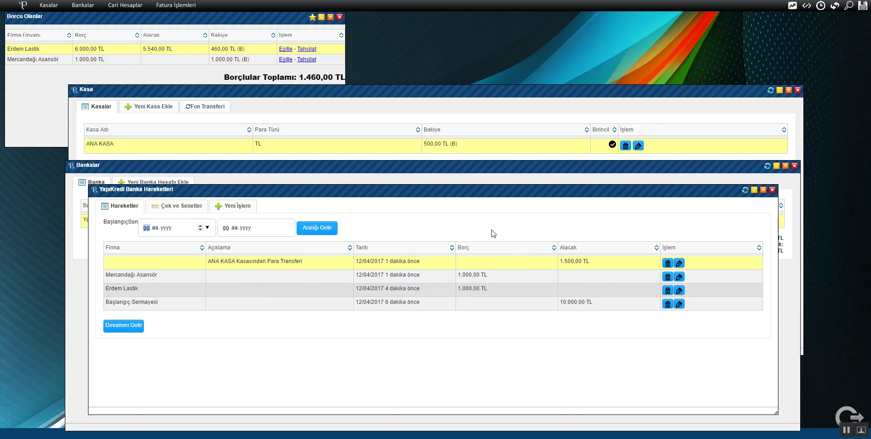
left_click(342, 146)
left_click(336, 93)
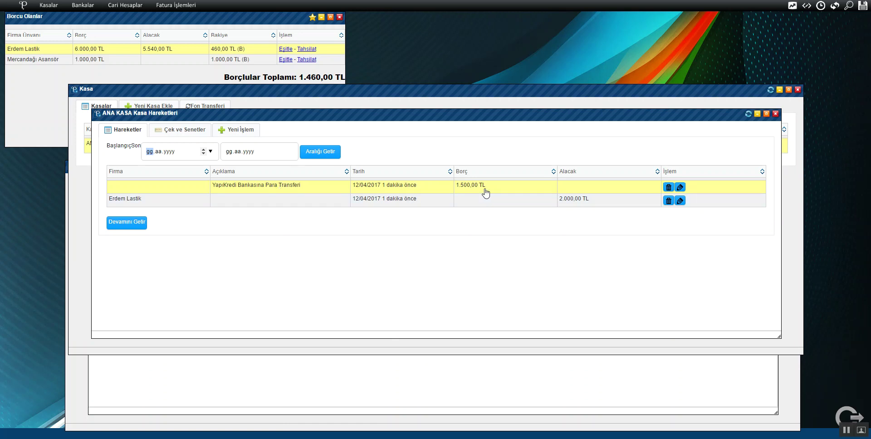
Step: Close the cash register and bank windows, and highlight the total in the debtors list
left_click(776, 113)
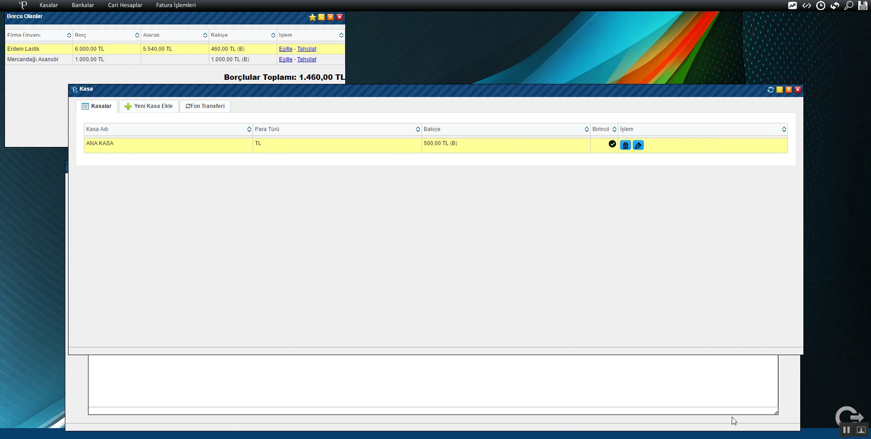
left_click(798, 90)
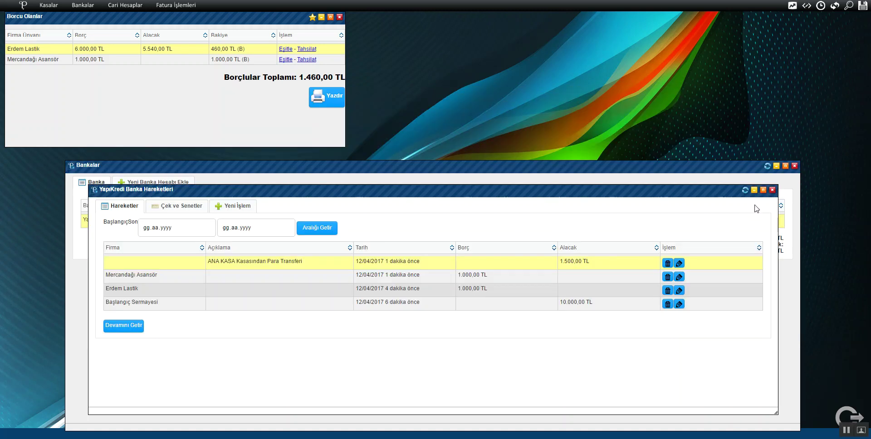
left_click(773, 190)
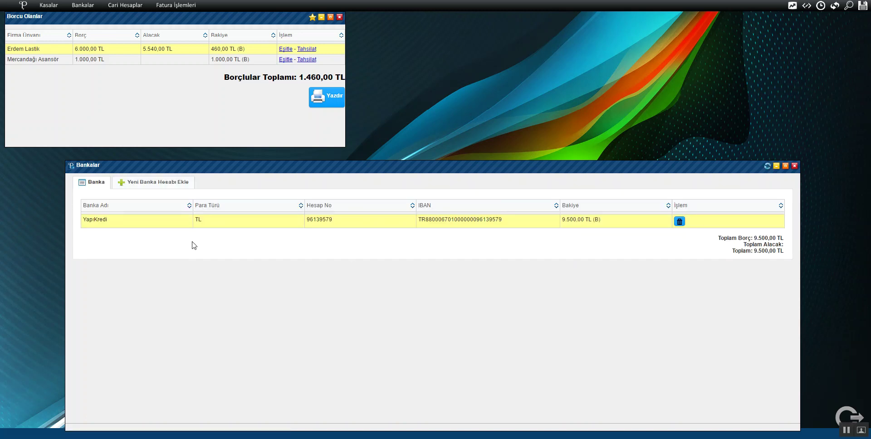
left_click(795, 166)
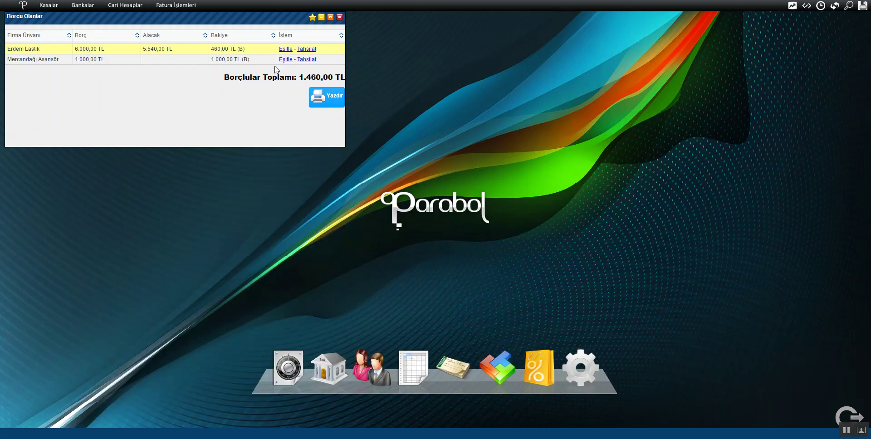
left_click_drag(304, 77, 380, 86)
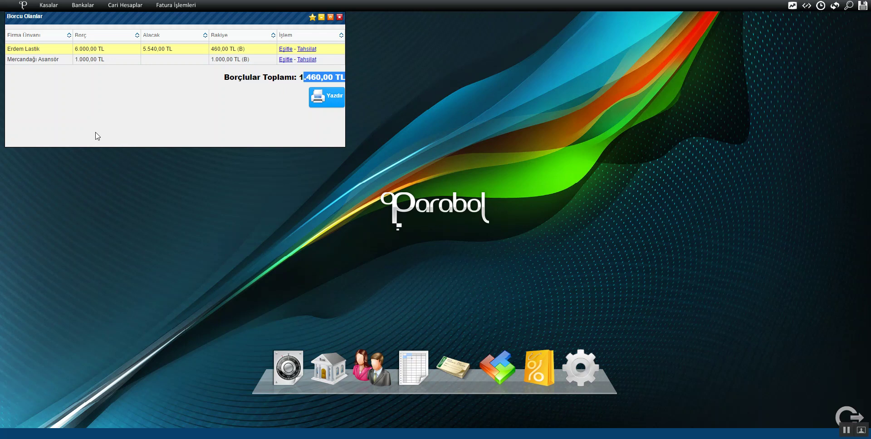
Step: Check the purchased, sold and stock quantities of product Çeşitli in the production list, then close its windows
left_click(488, 361)
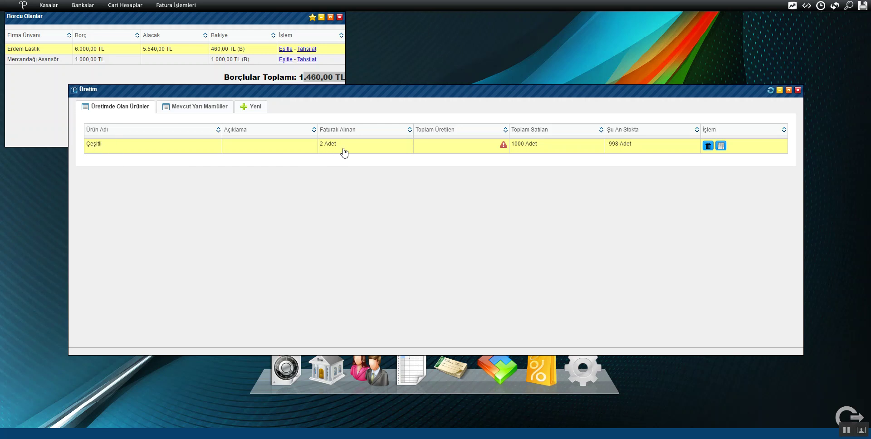
left_click(563, 152)
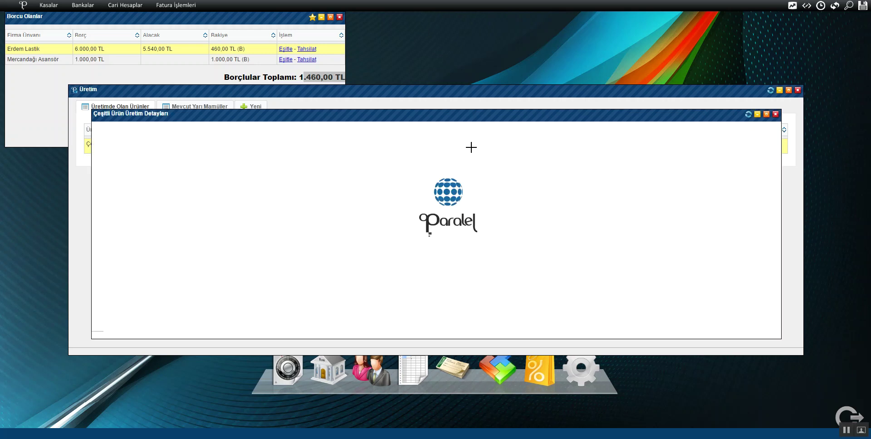
left_click(776, 114)
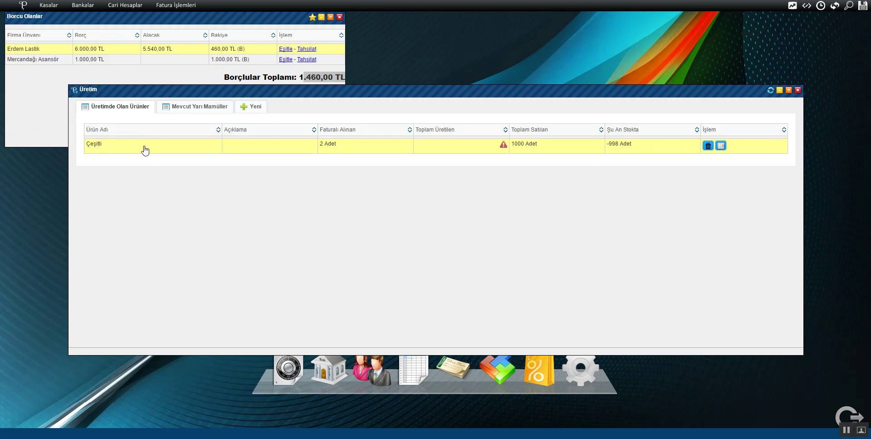
left_click(797, 90)
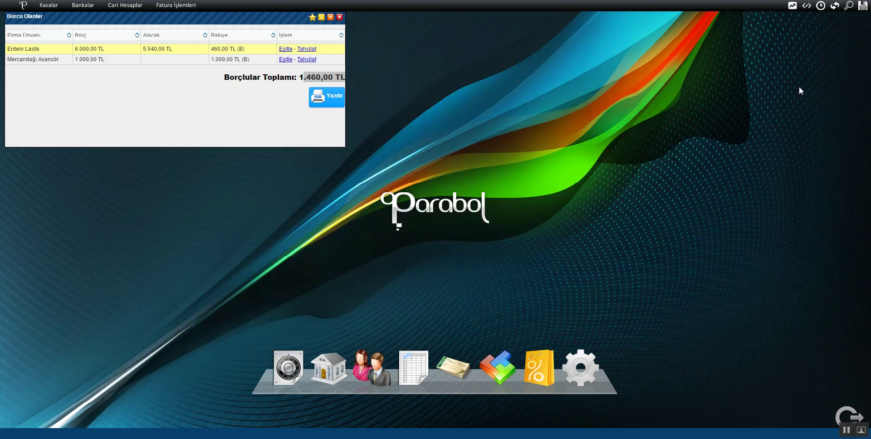